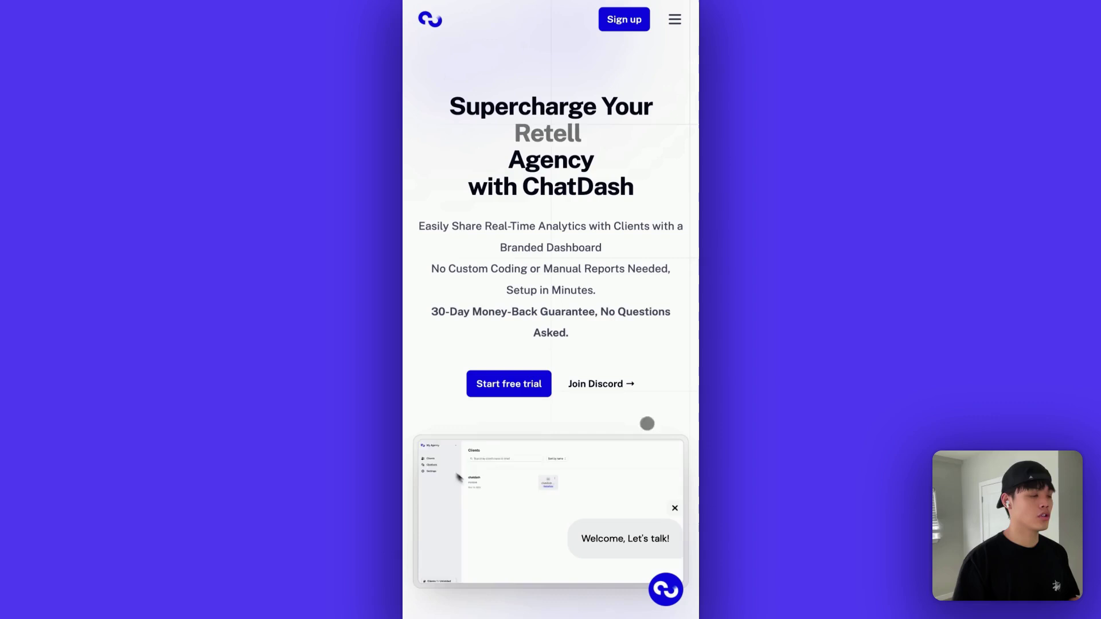
# - Open the chat widget, view the Messages list and the 'What is ChatDash' conversation, then close it
pyautogui.scroll(-6, 620, 272)
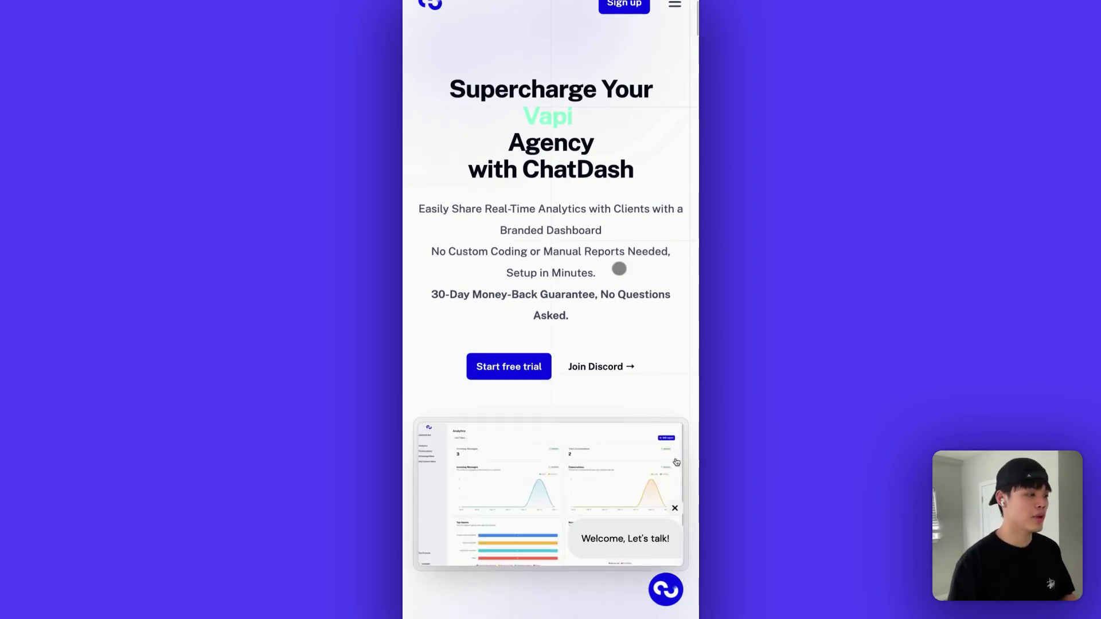
pyautogui.scroll(-6, 540, 138)
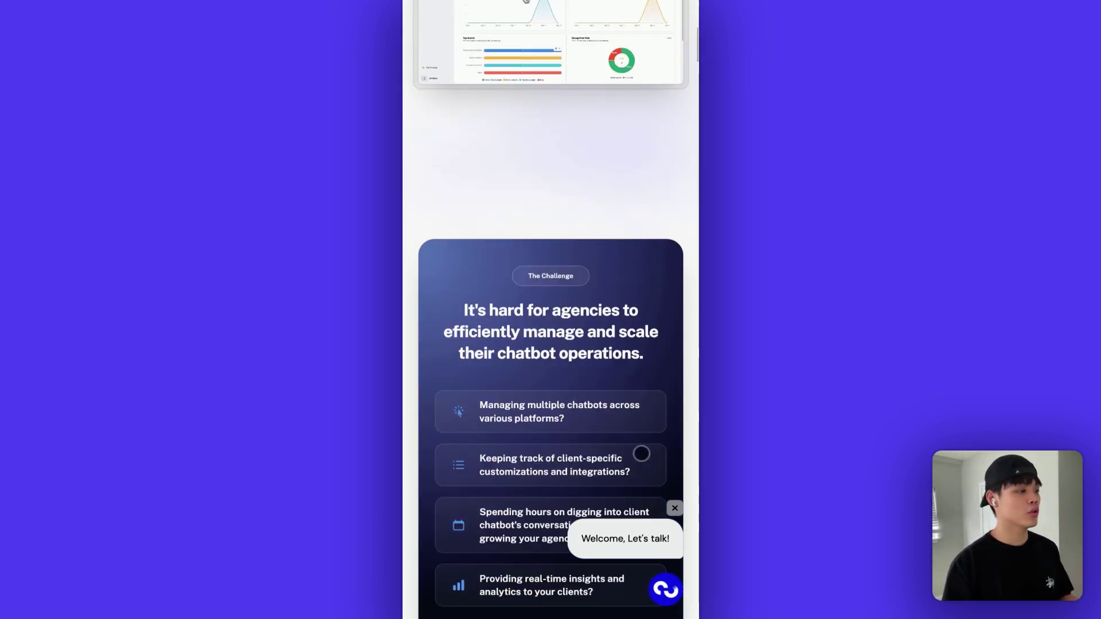
pyautogui.click(665, 590)
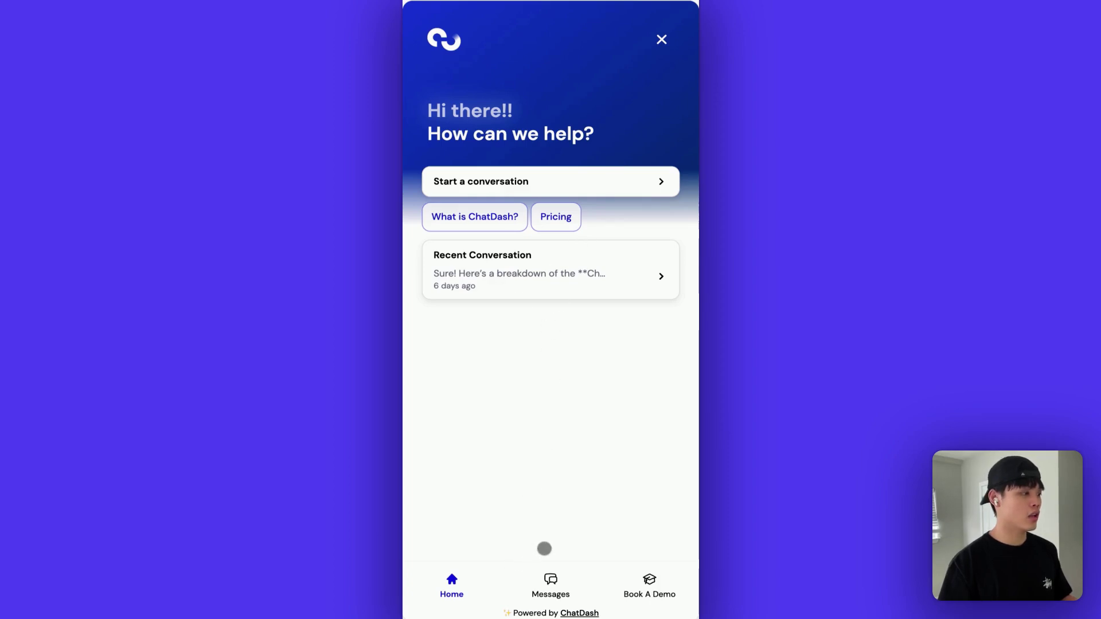
pyautogui.click(549, 582)
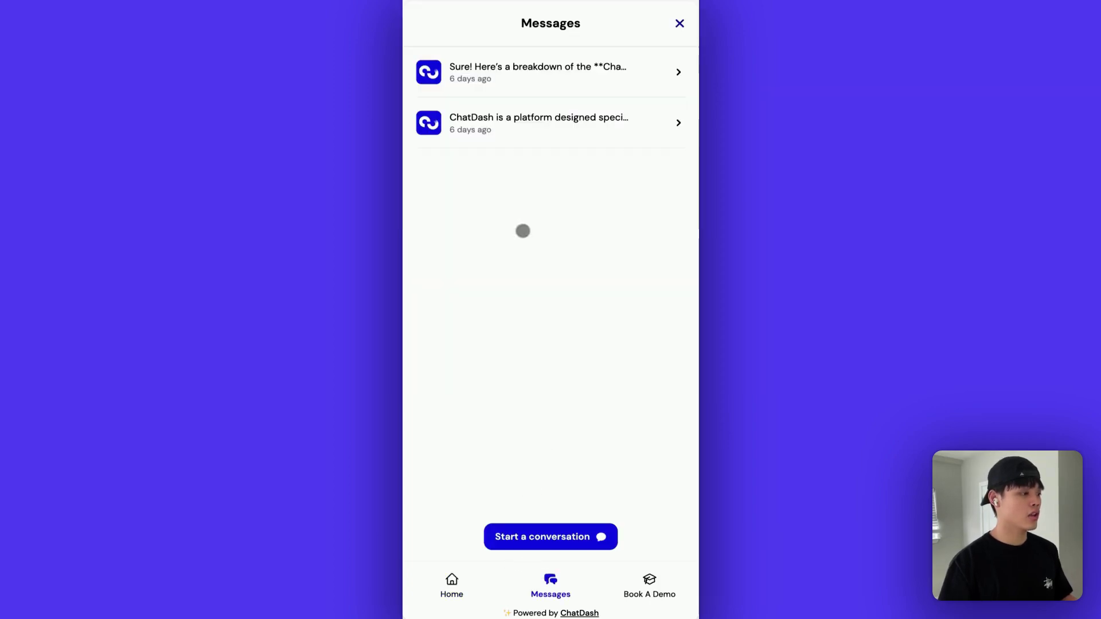
pyautogui.click(535, 117)
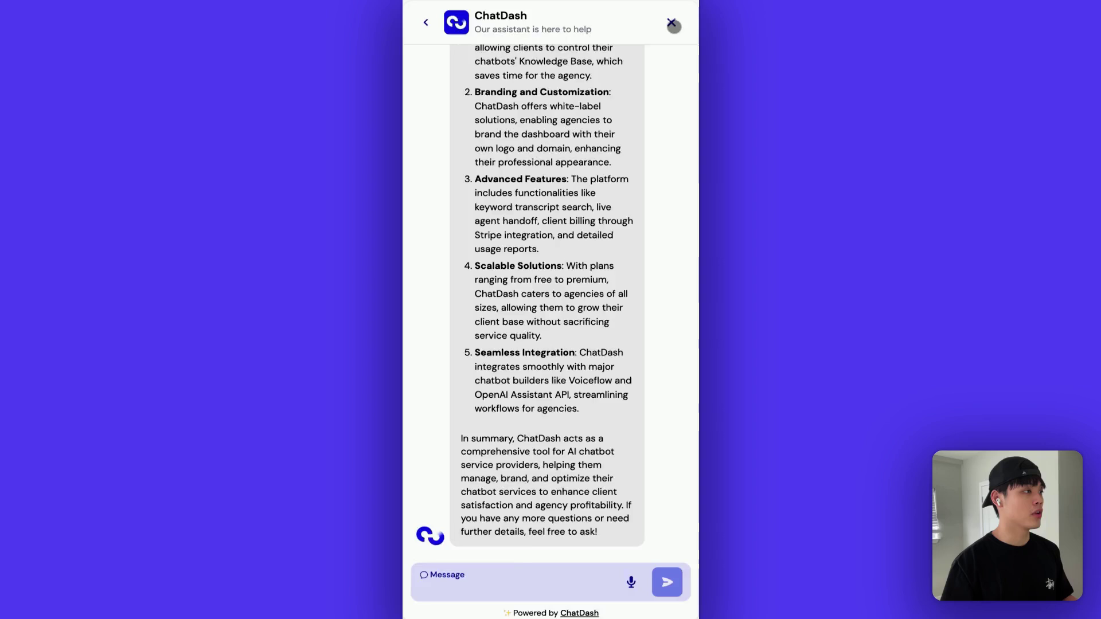
pyautogui.click(671, 23)
# - Reopen the chat widget further down the page and close it again
pyautogui.scroll(-5, 628, 510)
pyautogui.scroll(-1, 628, 509)
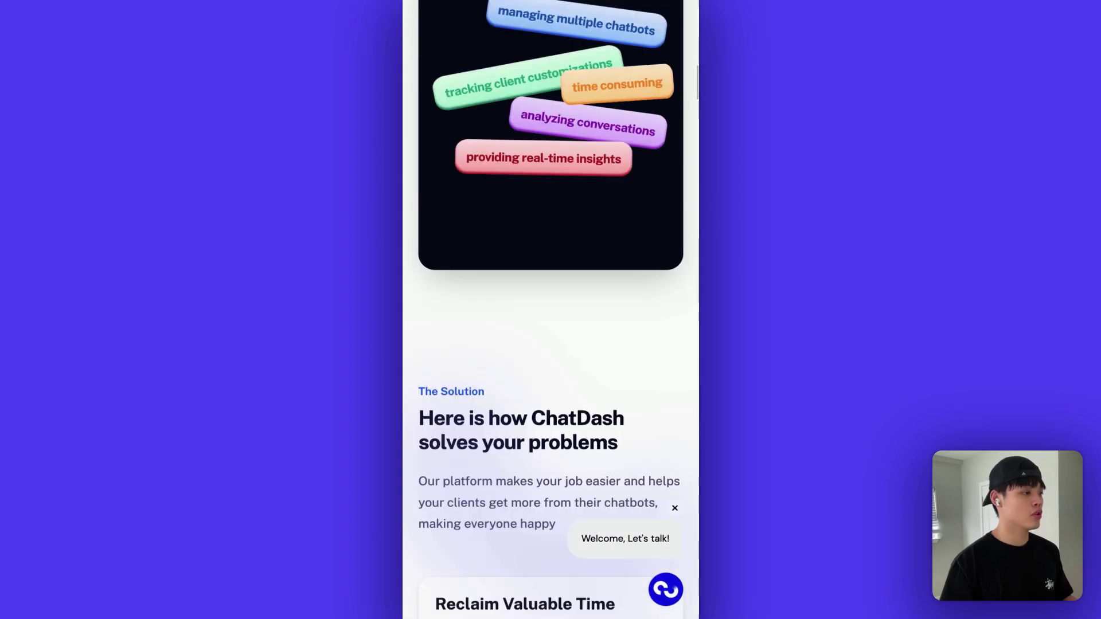
pyautogui.scroll(-1, 628, 510)
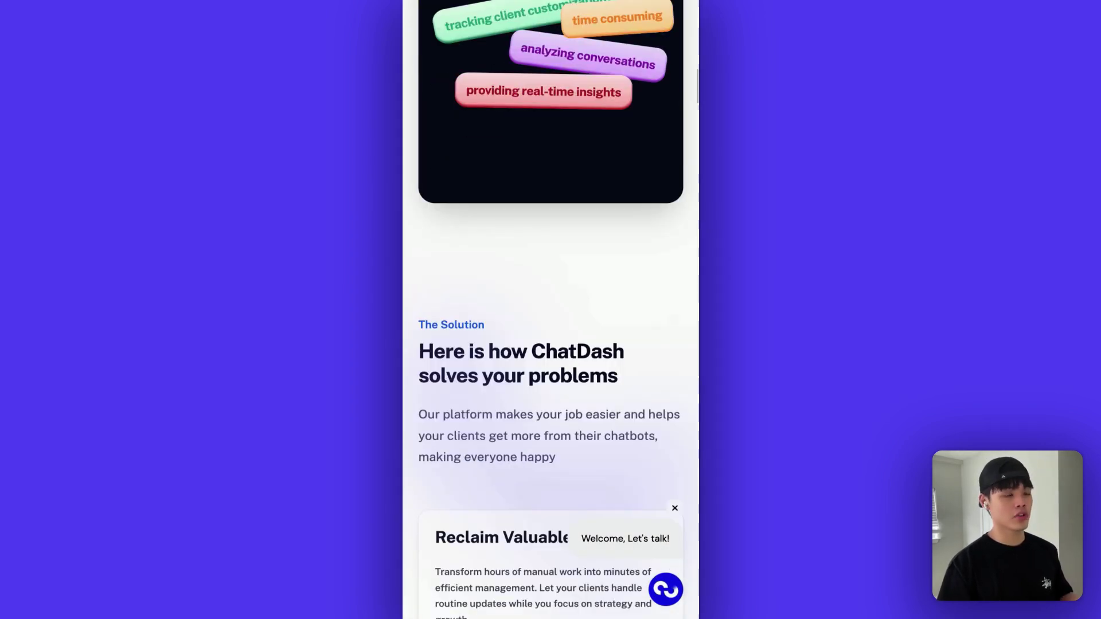
pyautogui.click(666, 591)
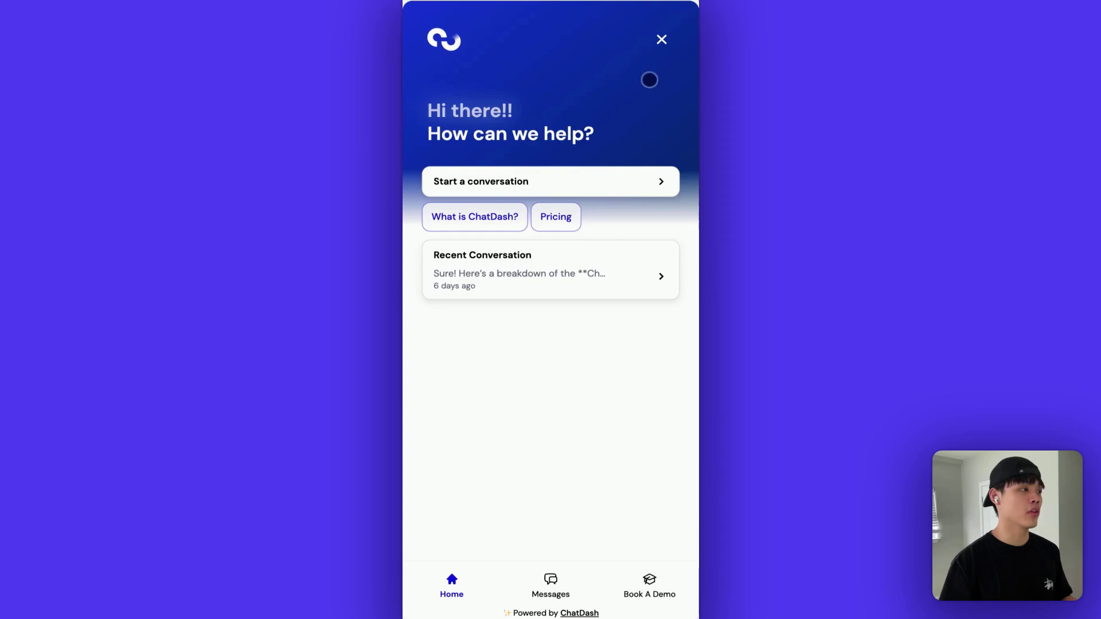
pyautogui.click(662, 53)
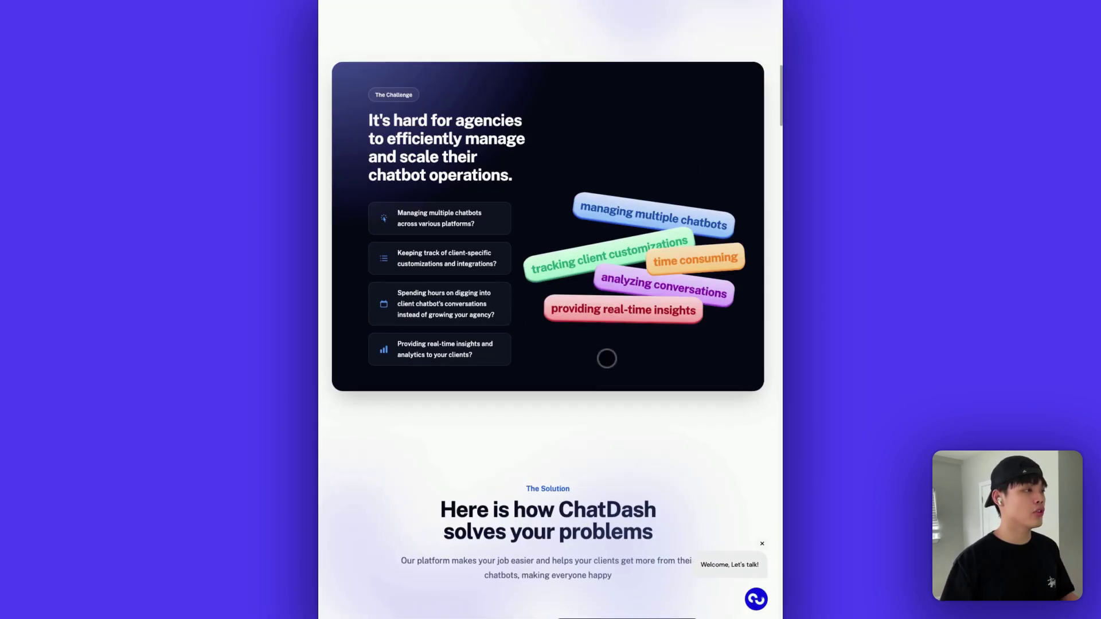
# - Open the desktop chat widget, view a conversation, go back, and open the pricing conversation
pyautogui.scroll(10, 607, 360)
pyautogui.scroll(-15, 625, 290)
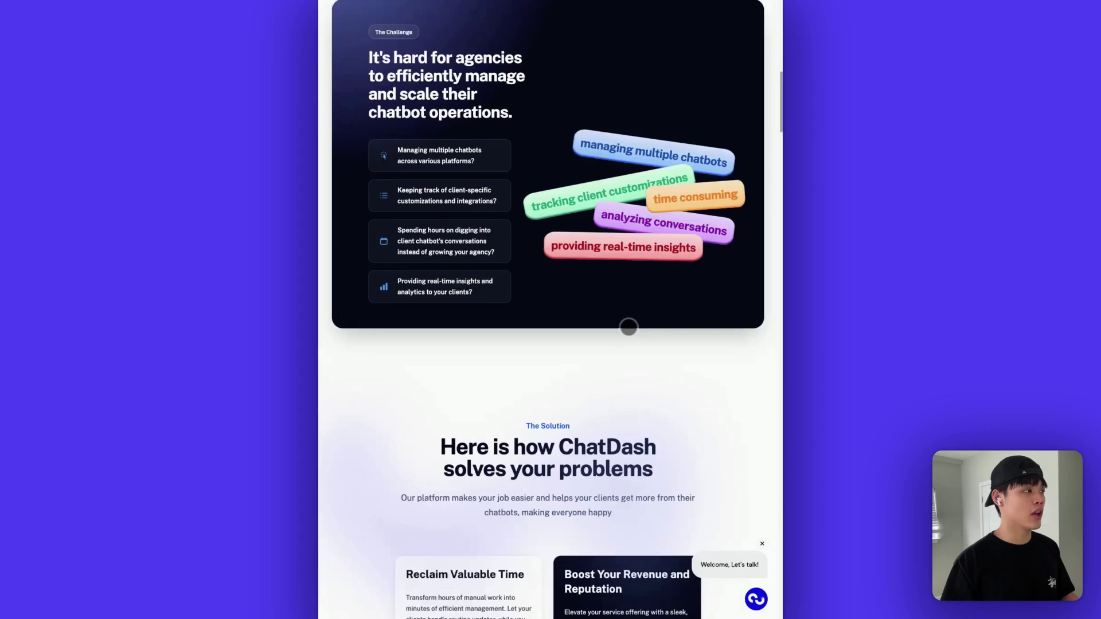
pyautogui.scroll(15, 627, 339)
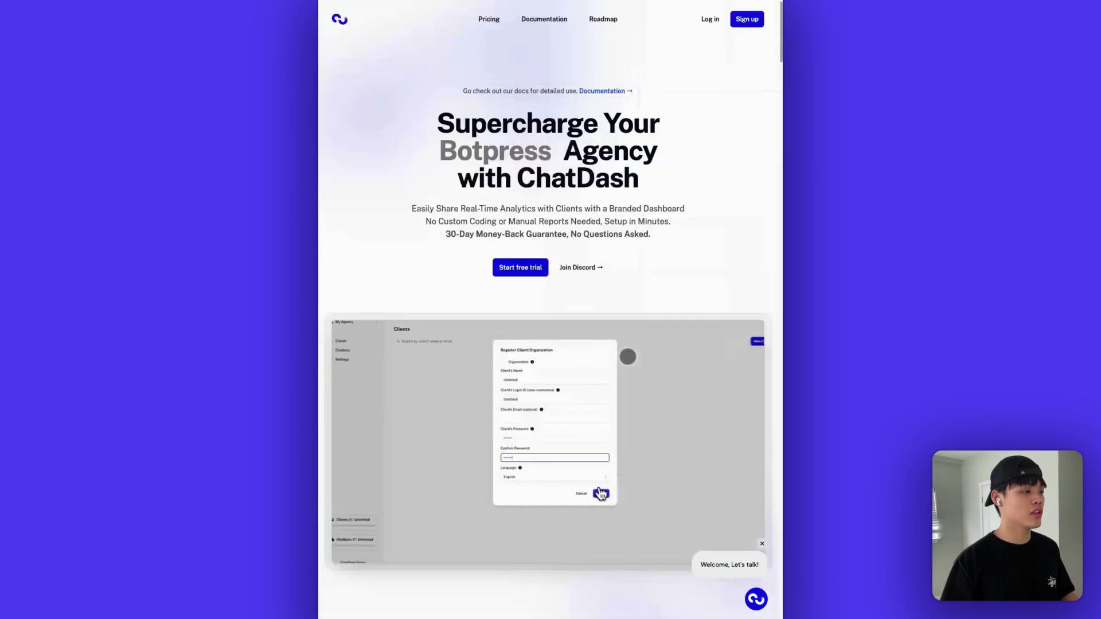
pyautogui.click(756, 599)
pyautogui.click(671, 396)
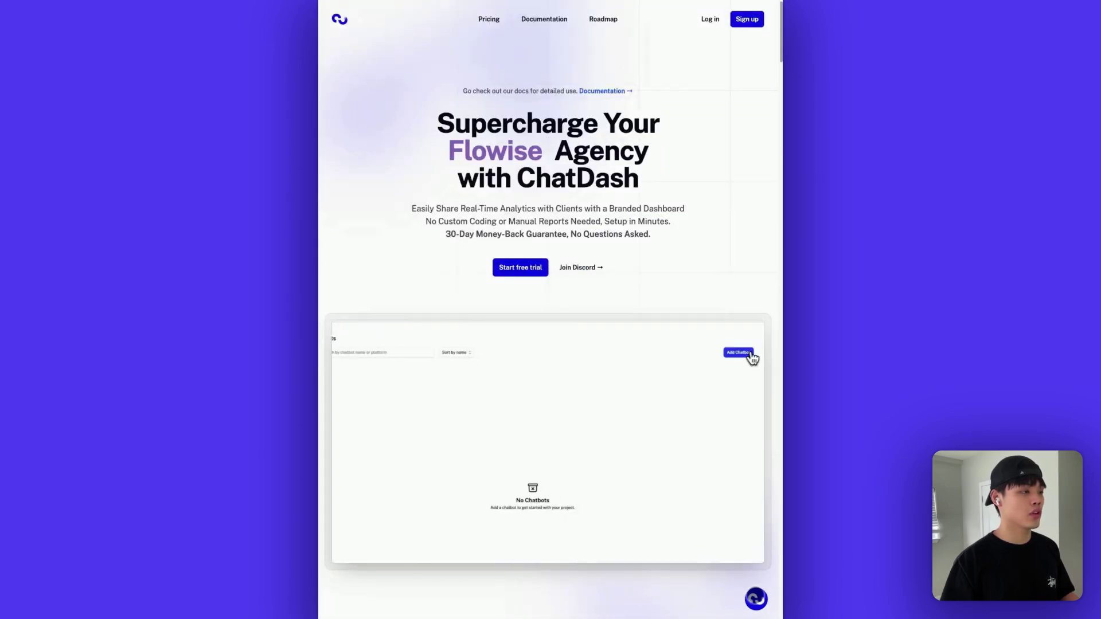
pyautogui.click(599, 232)
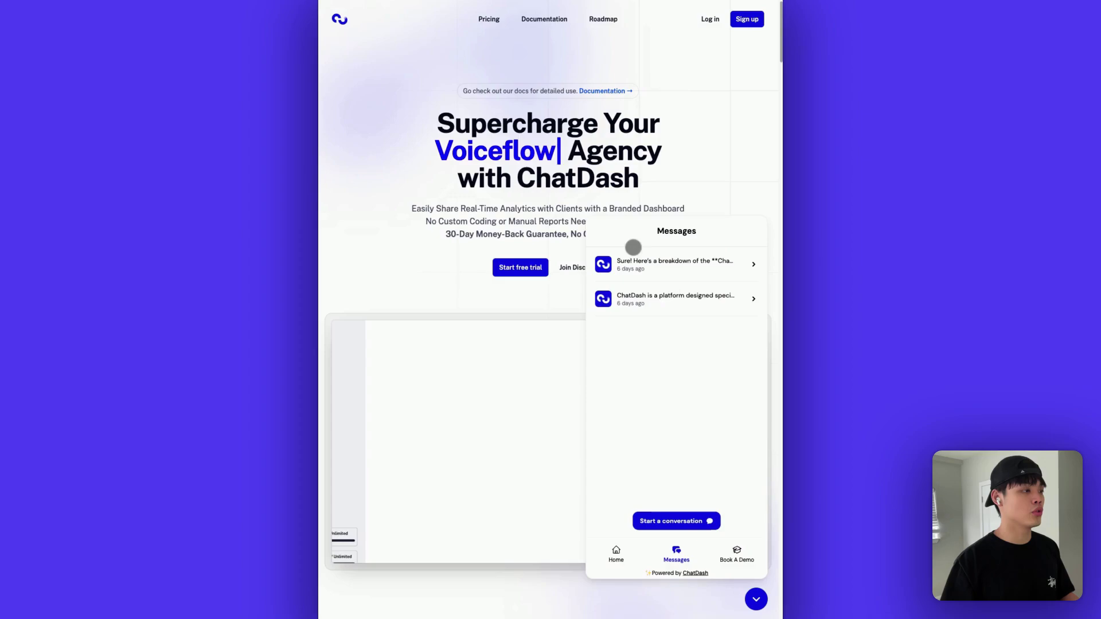
pyautogui.click(684, 258)
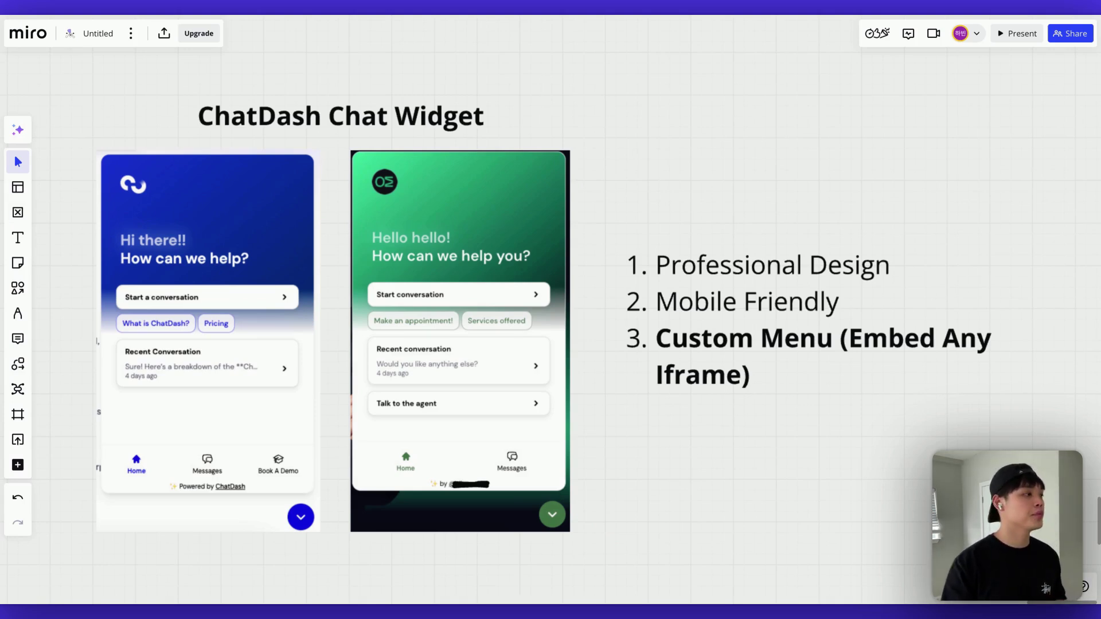
# - Alternate between the blue ChatDash and green widget screenshots on the Miro board to compare them
pyautogui.click(260, 209)
pyautogui.click(396, 200)
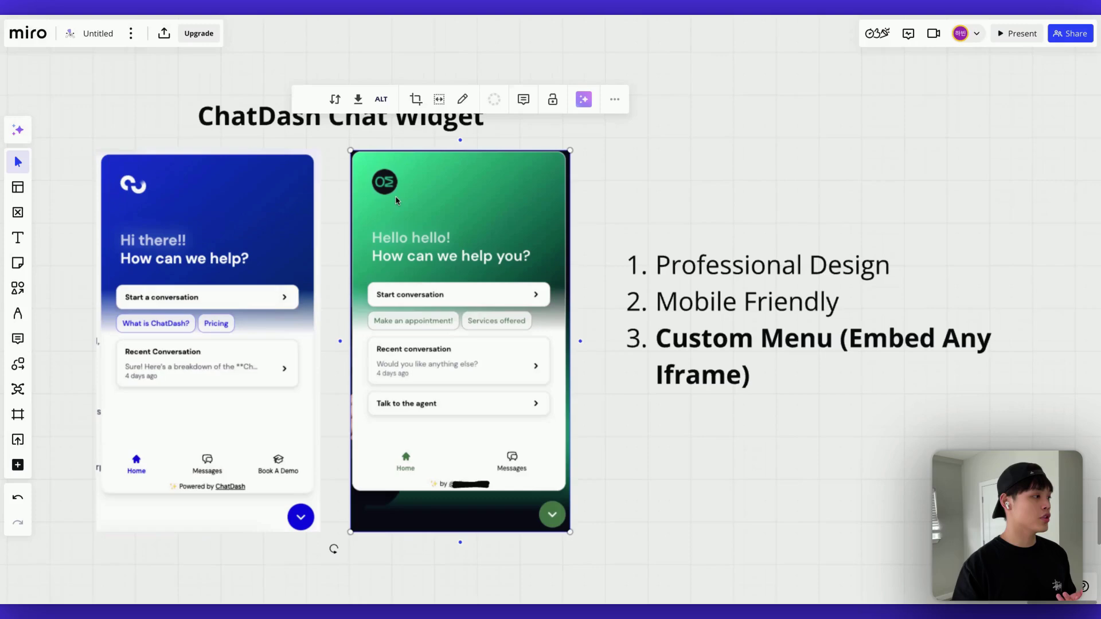
pyautogui.scroll(3, 396, 200)
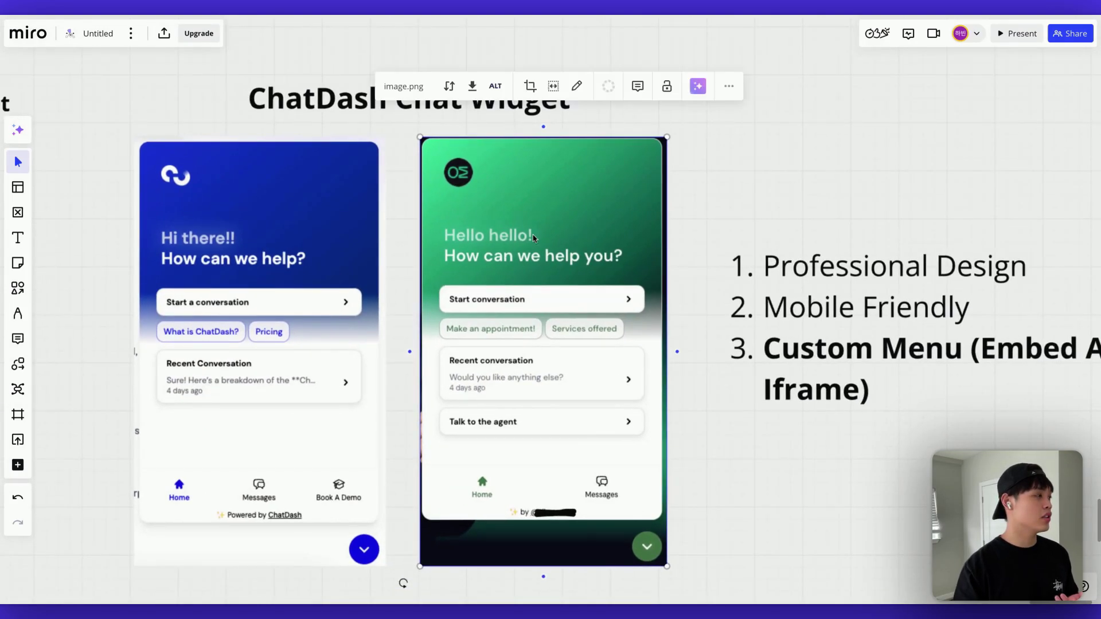
pyautogui.click(331, 220)
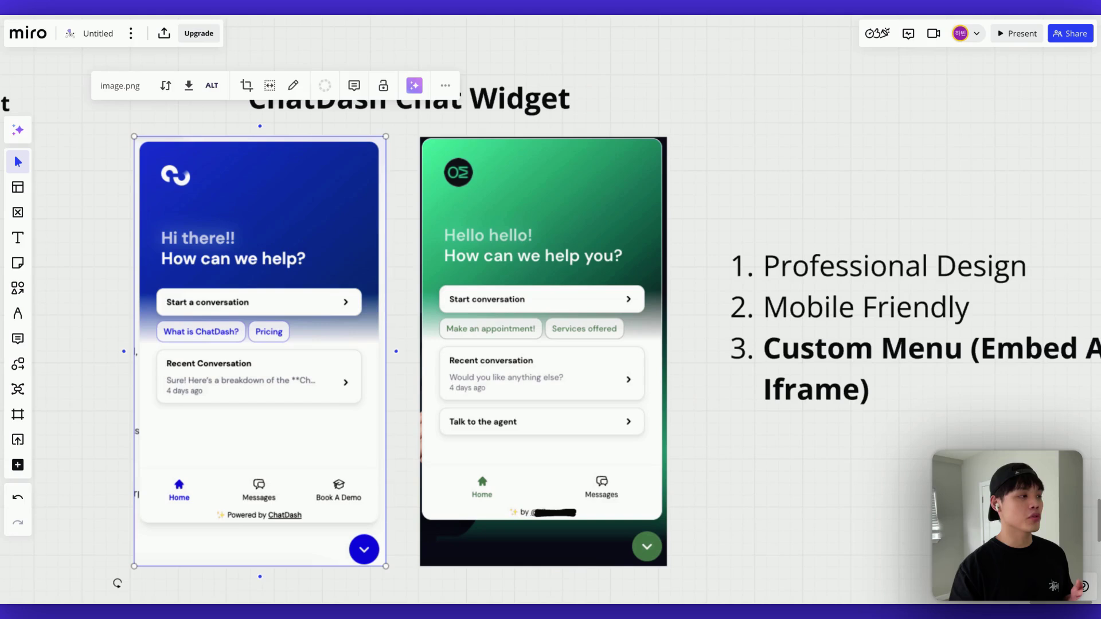
pyautogui.scroll(-1, 713, 459)
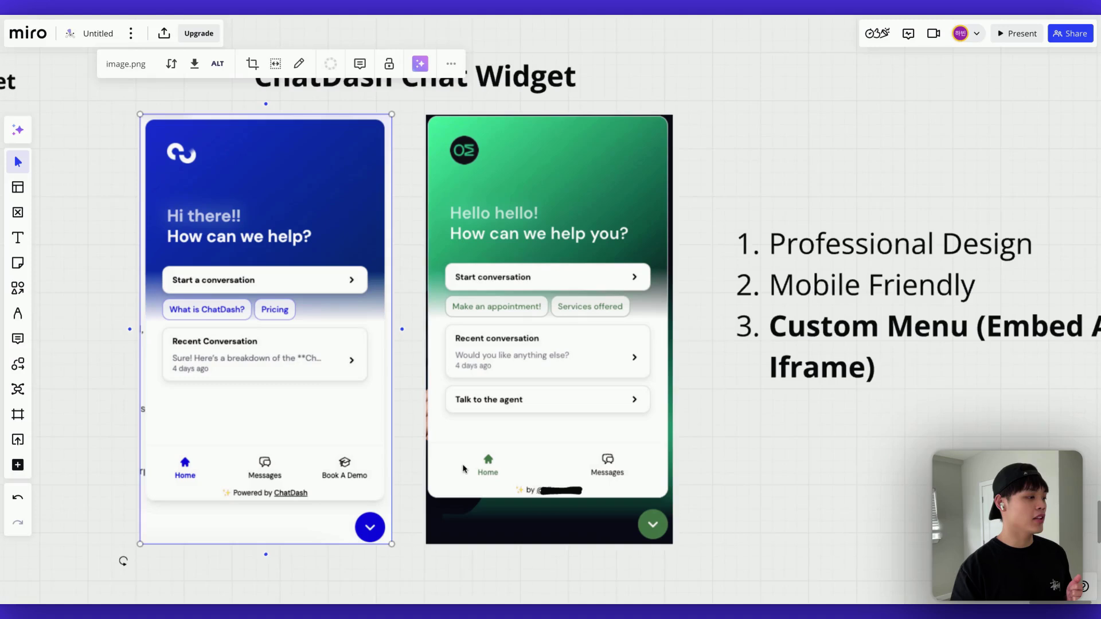
pyautogui.click(471, 472)
pyautogui.scroll(-1, 597, 470)
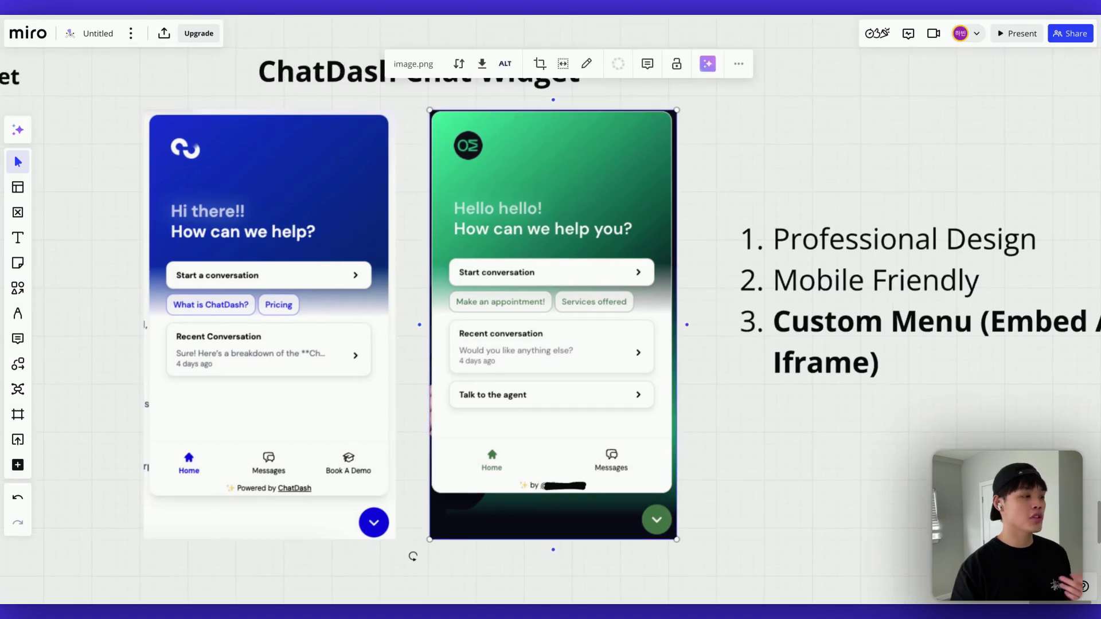
pyautogui.click(289, 216)
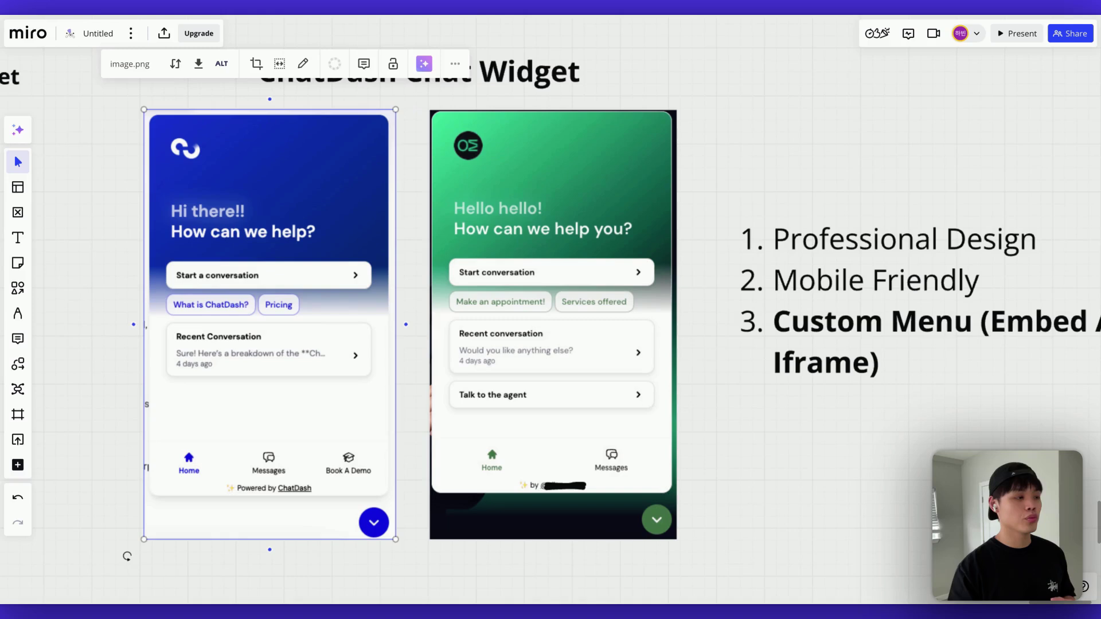
pyautogui.scroll(-1, 722, 516)
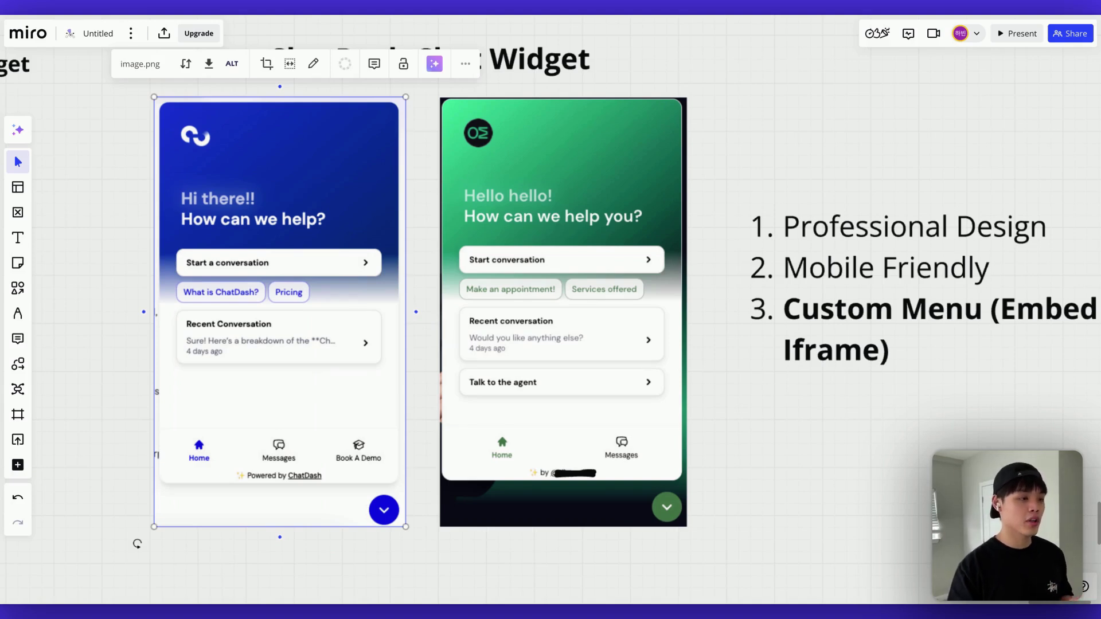
pyautogui.hscroll(3, 382, 321)
pyautogui.scroll(1, 382, 321)
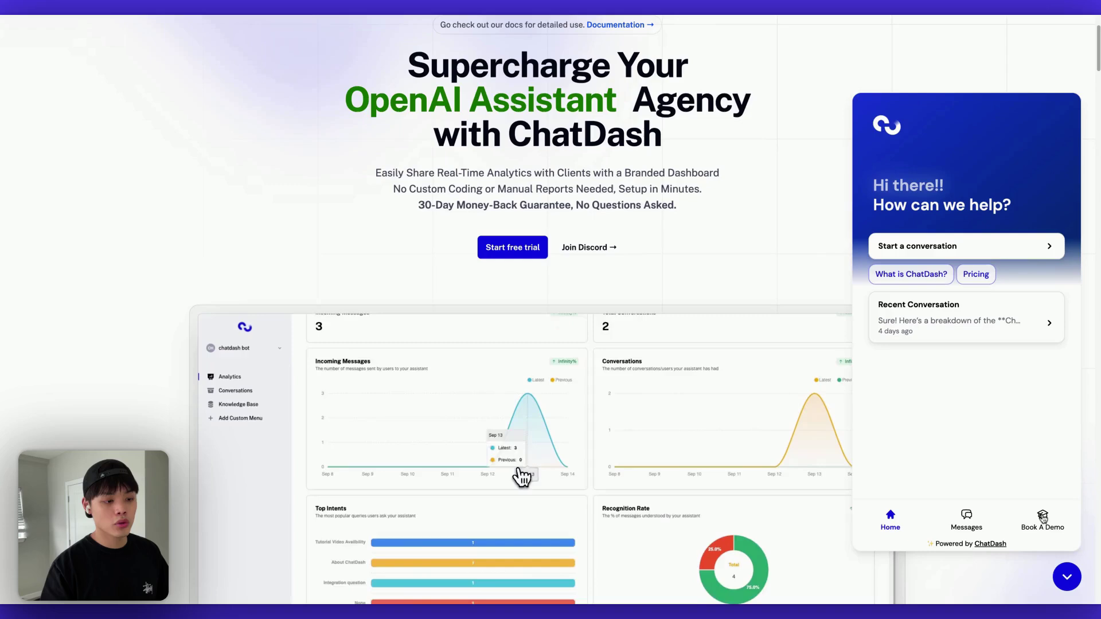
# - Book a 30-minute demo from the widget for February 12 at 13:00
pyautogui.click(1042, 518)
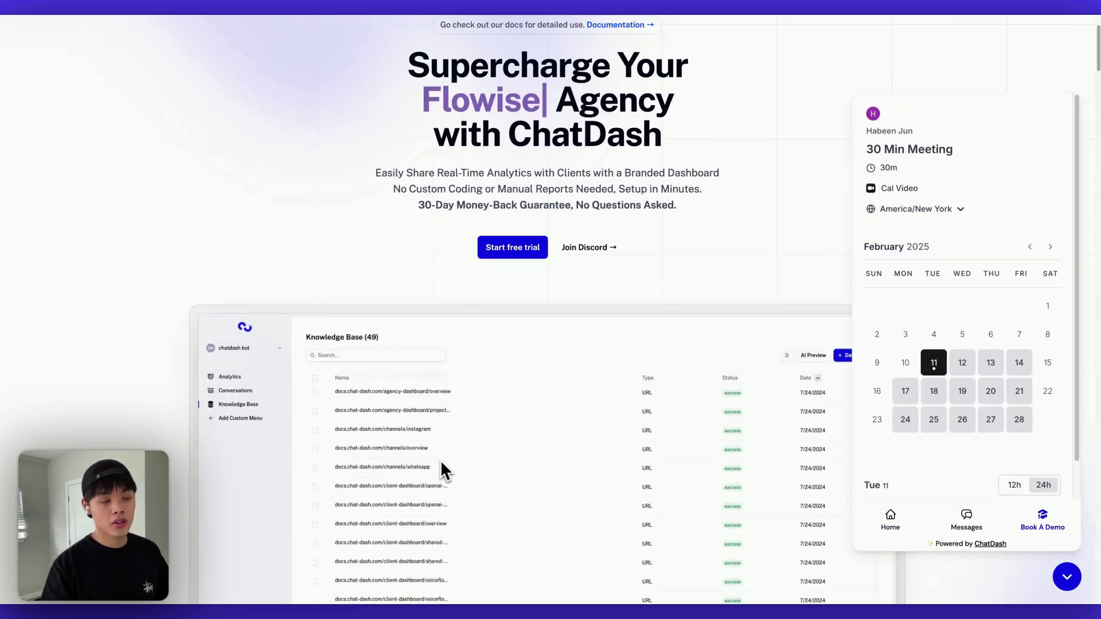
pyautogui.scroll(1, 998, 249)
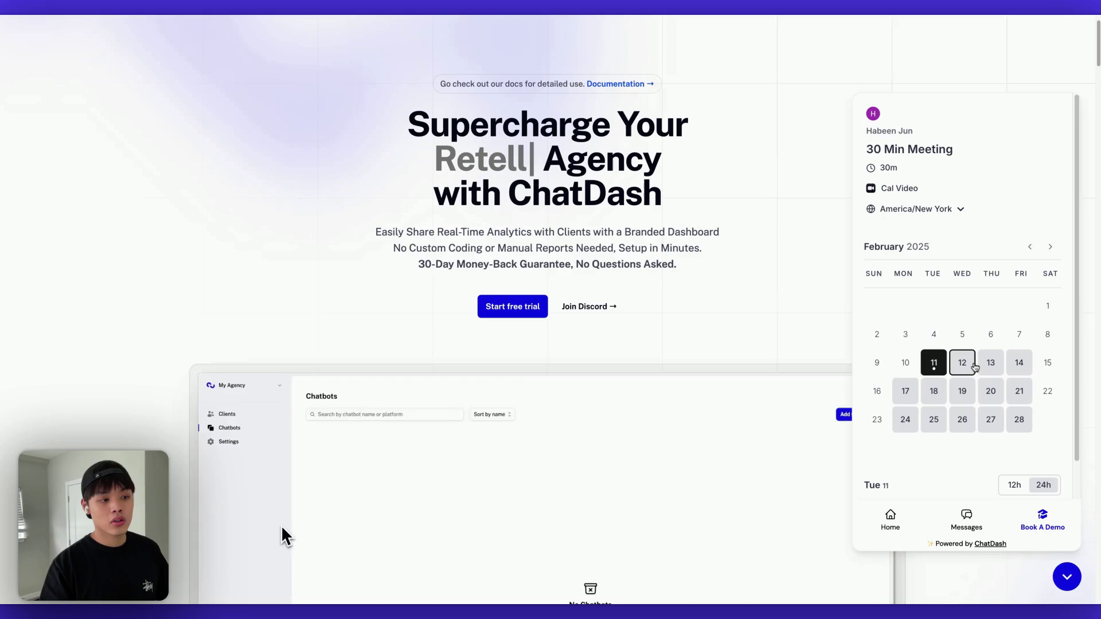
pyautogui.click(962, 362)
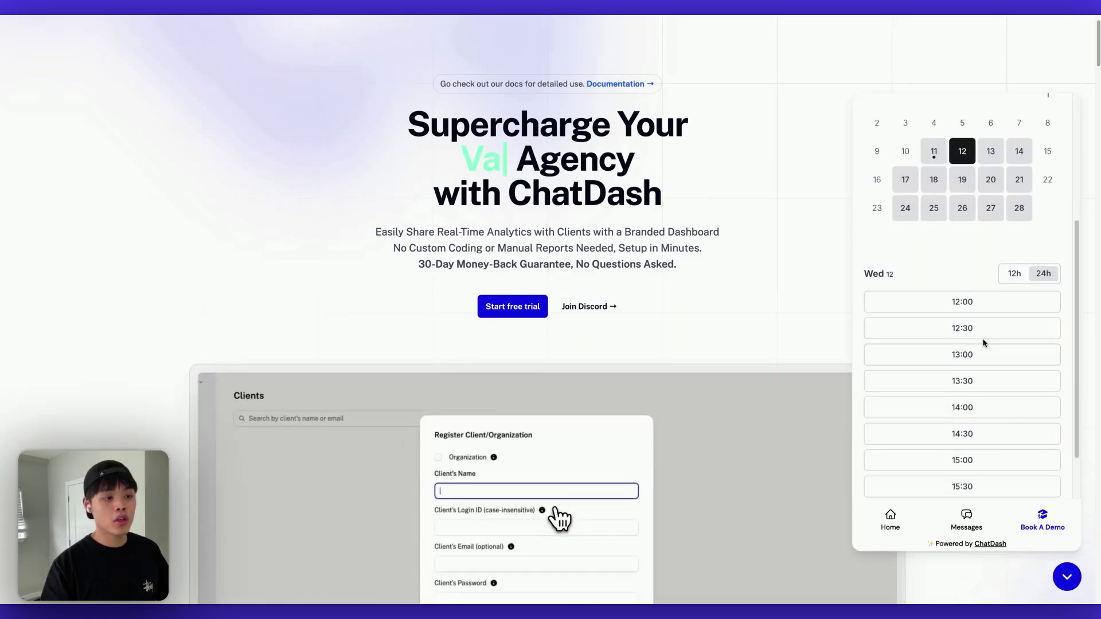
pyautogui.click(985, 359)
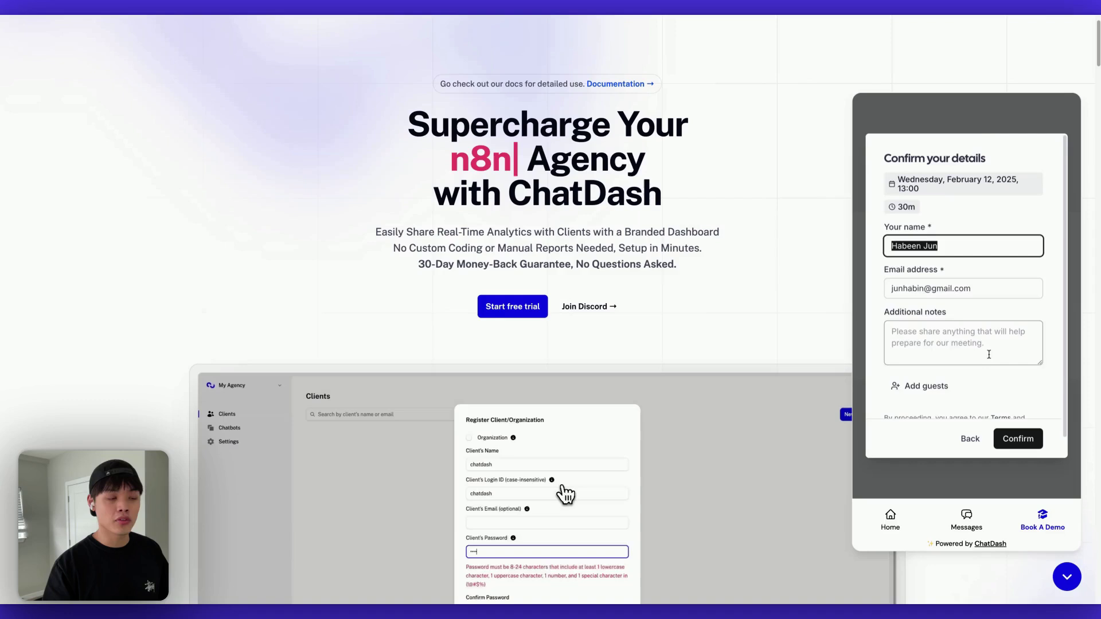
pyautogui.scroll(-1, 989, 354)
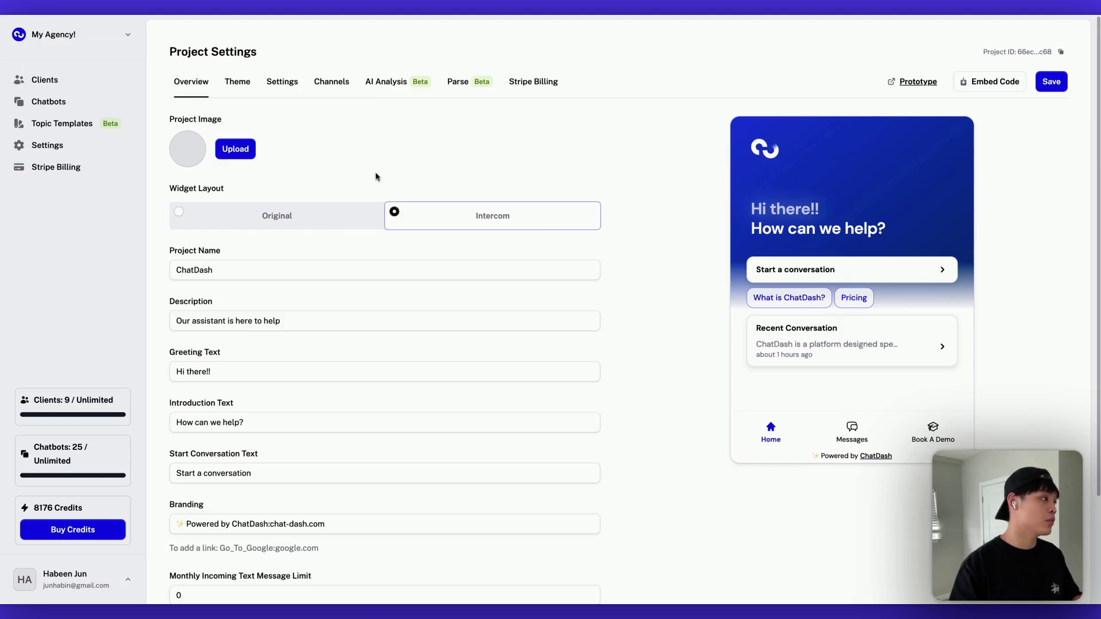
pyautogui.scroll(-3, 462, 315)
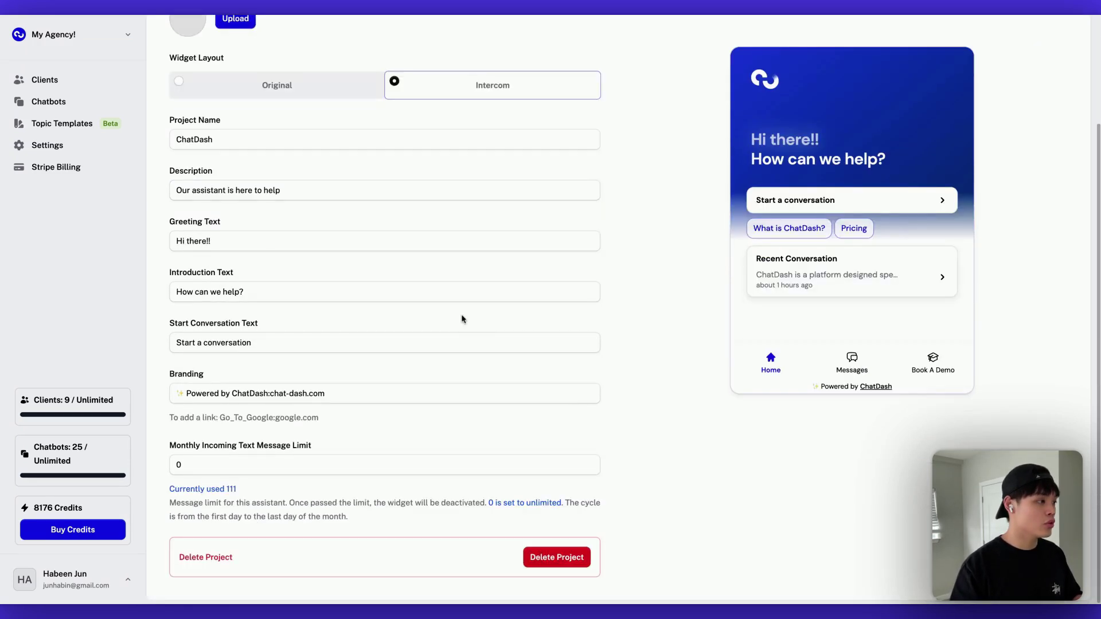
pyautogui.scroll(3, 469, 172)
pyautogui.scroll(-3, 415, 430)
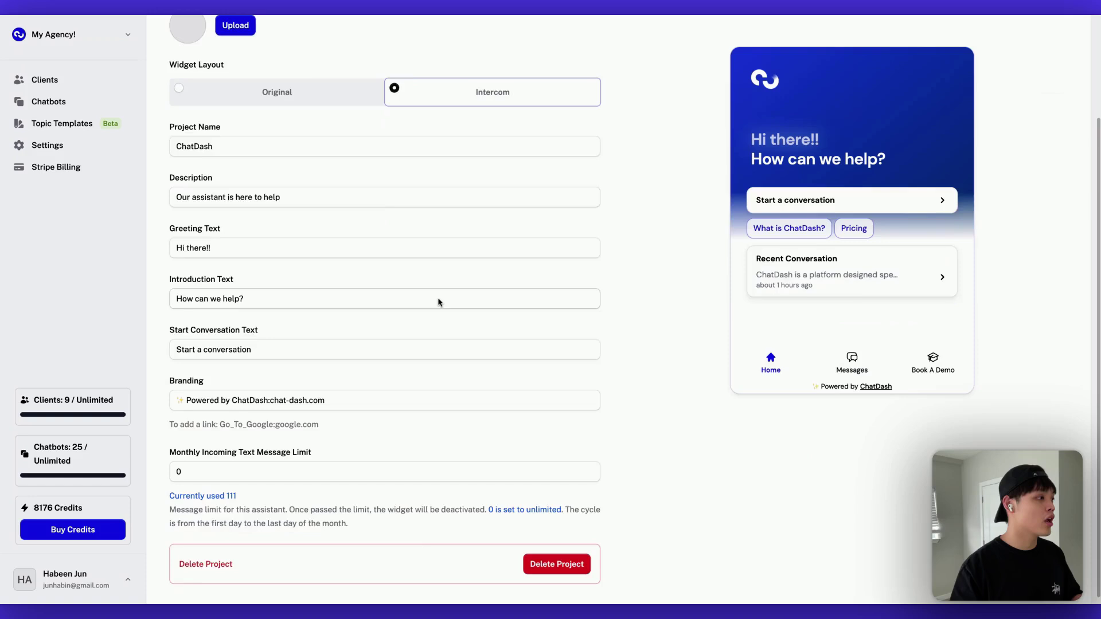
pyautogui.scroll(3, 438, 302)
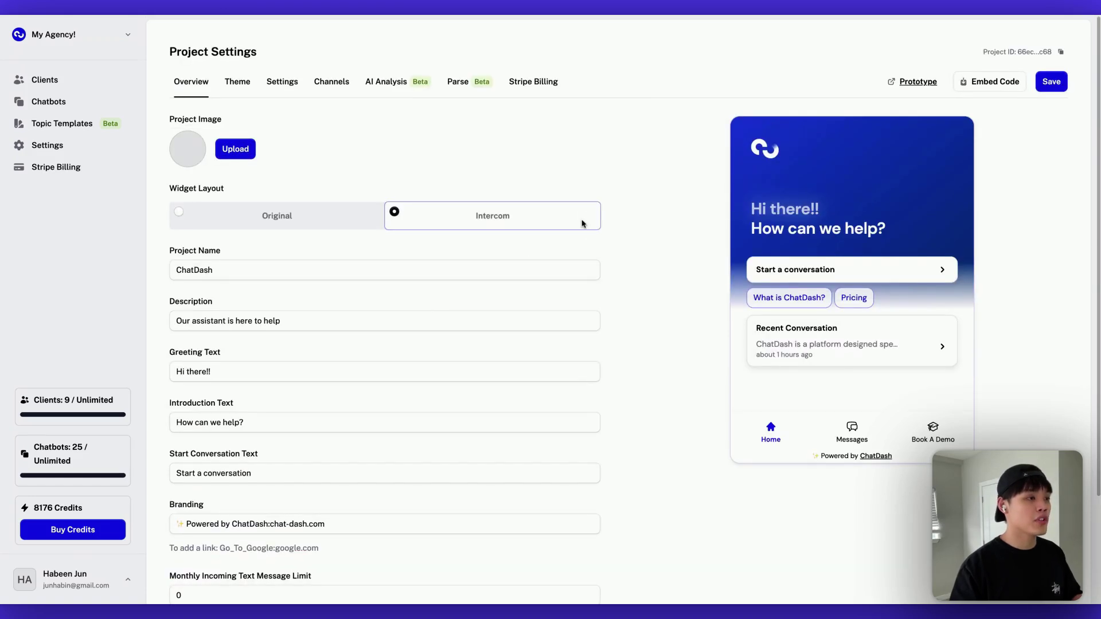
pyautogui.moveTo(685, 119); pyautogui.dragTo(744, 177)
pyautogui.click(744, 177)
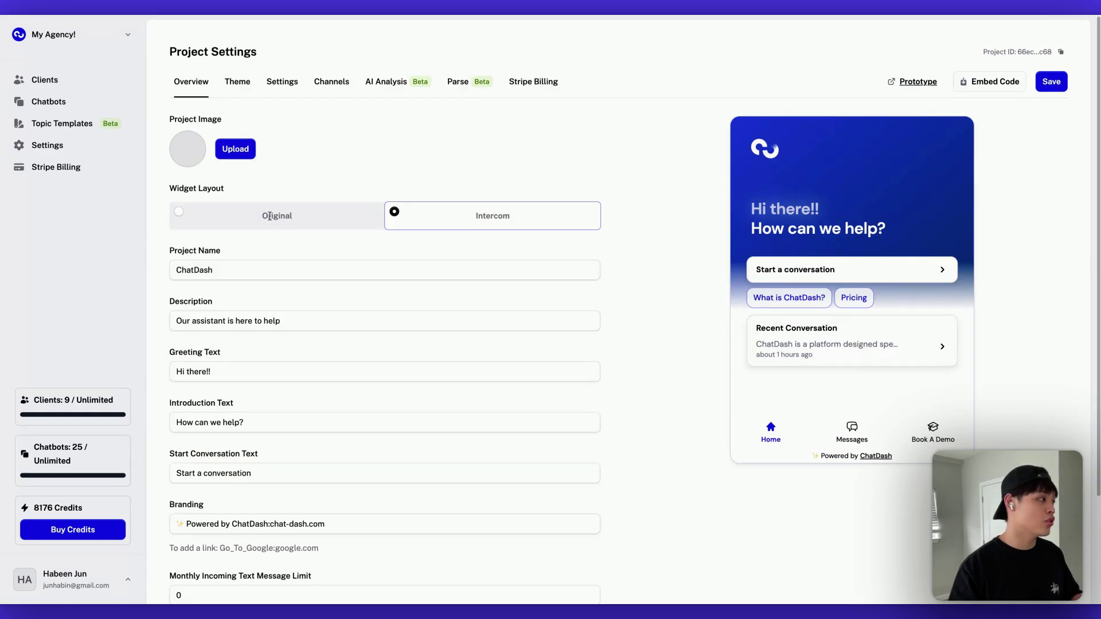
pyautogui.click(185, 217)
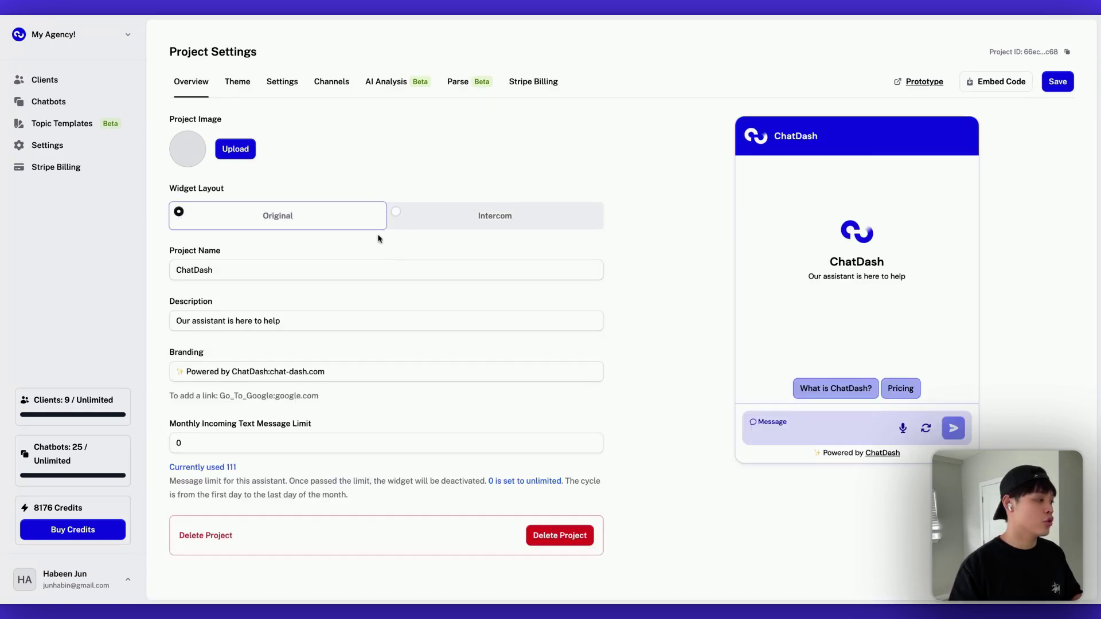
pyautogui.click(399, 216)
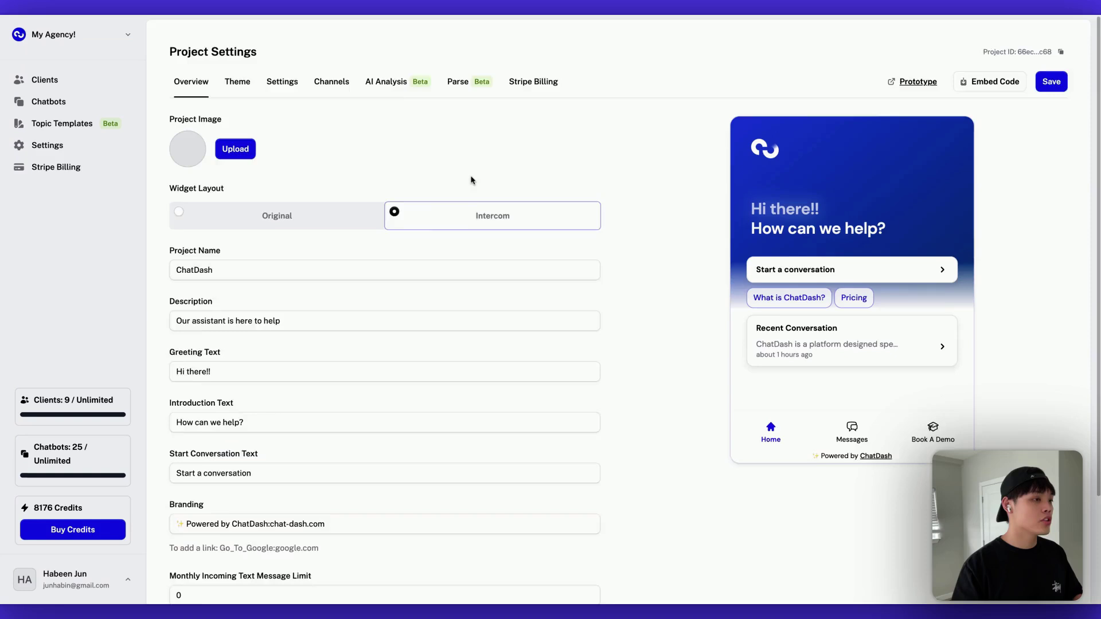
pyautogui.scroll(-3, 472, 180)
pyautogui.scroll(3, 472, 182)
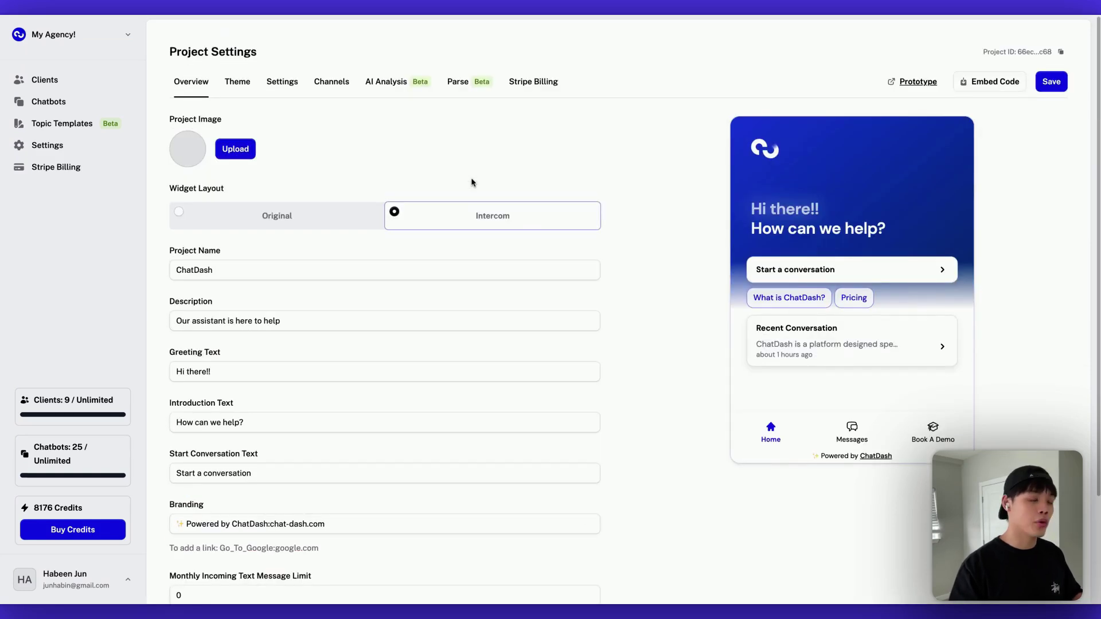
pyautogui.scroll(-1, 473, 182)
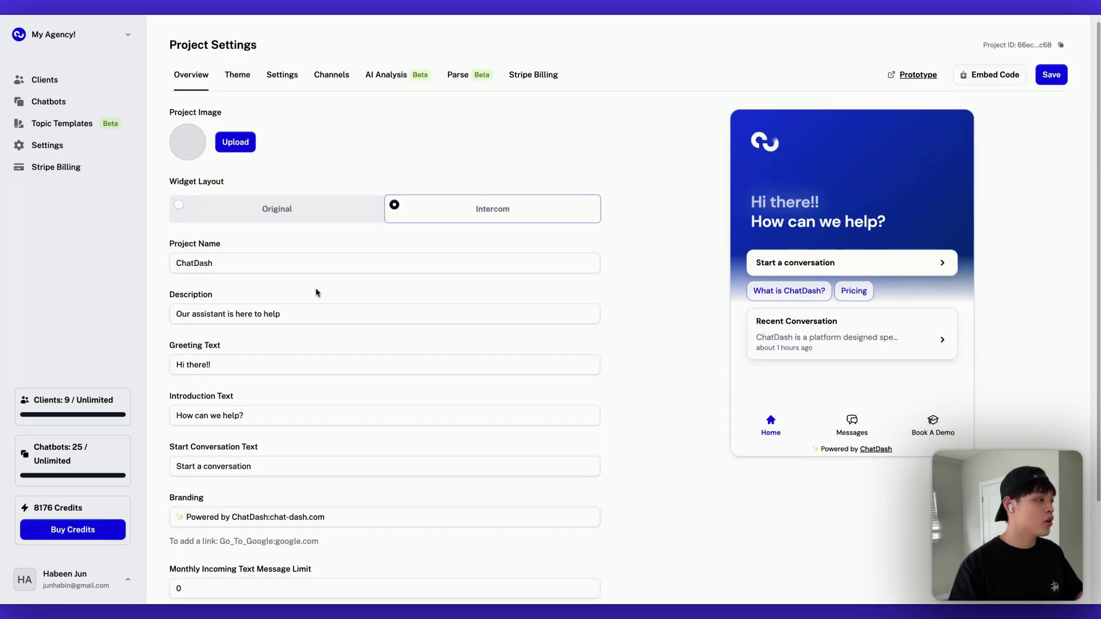
pyautogui.scroll(-3, 316, 293)
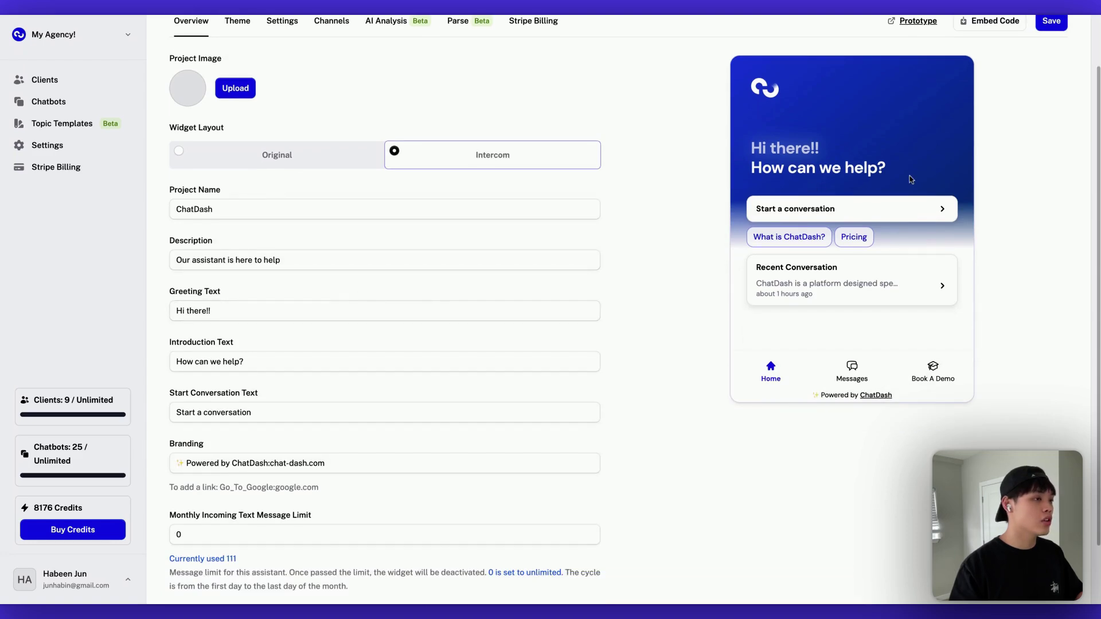
# - Change the greeting to 'Hi there :)' and append '??' to the introduction text
pyautogui.moveTo(912, 180); pyautogui.dragTo(797, 169)
pyautogui.click(231, 307)
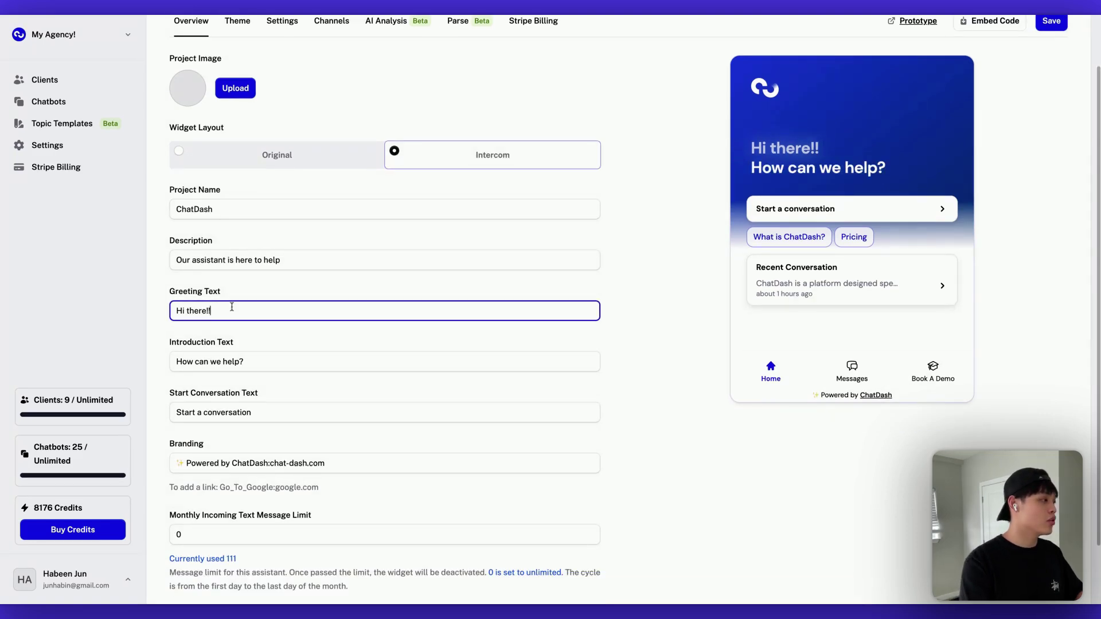
pyautogui.press('BackSpace')
pyautogui.press('BackSpace')
pyautogui.write(':)')
pyautogui.click(291, 365)
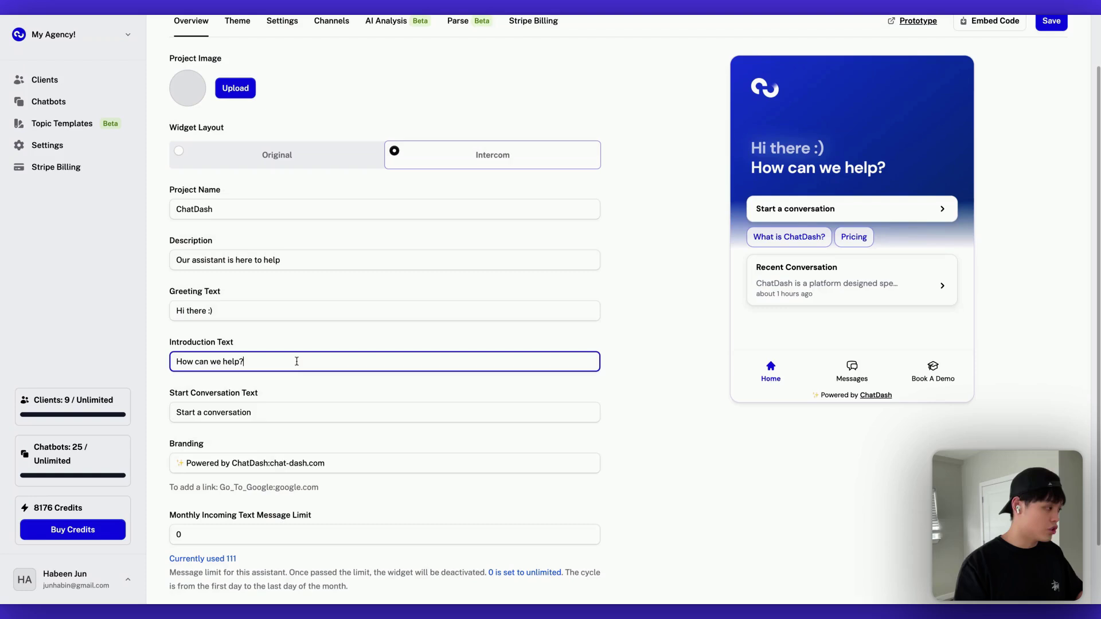
pyautogui.write('??')
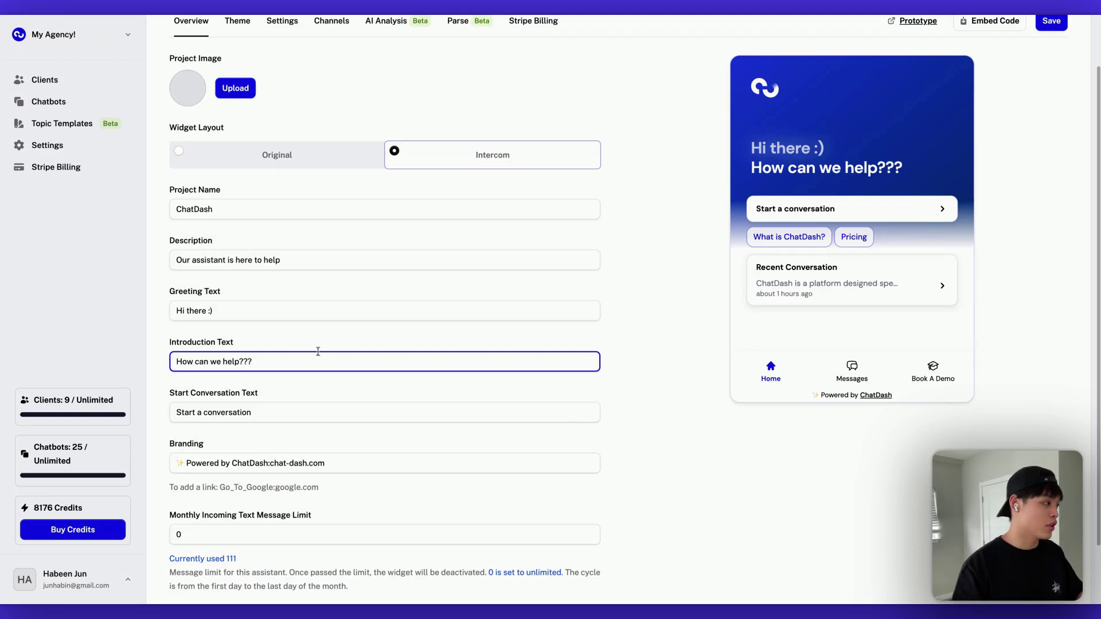
# - Select the branding text but leave it unchanged
pyautogui.scroll(-2, 683, 347)
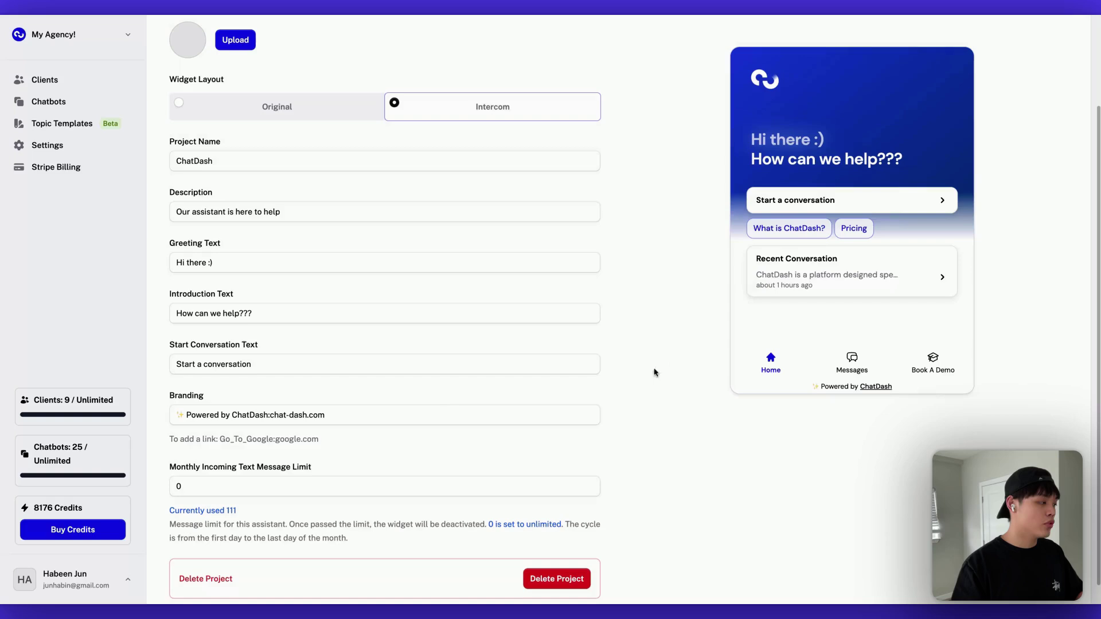
pyautogui.click(414, 423)
pyautogui.hotkey('ctrl', 'a')
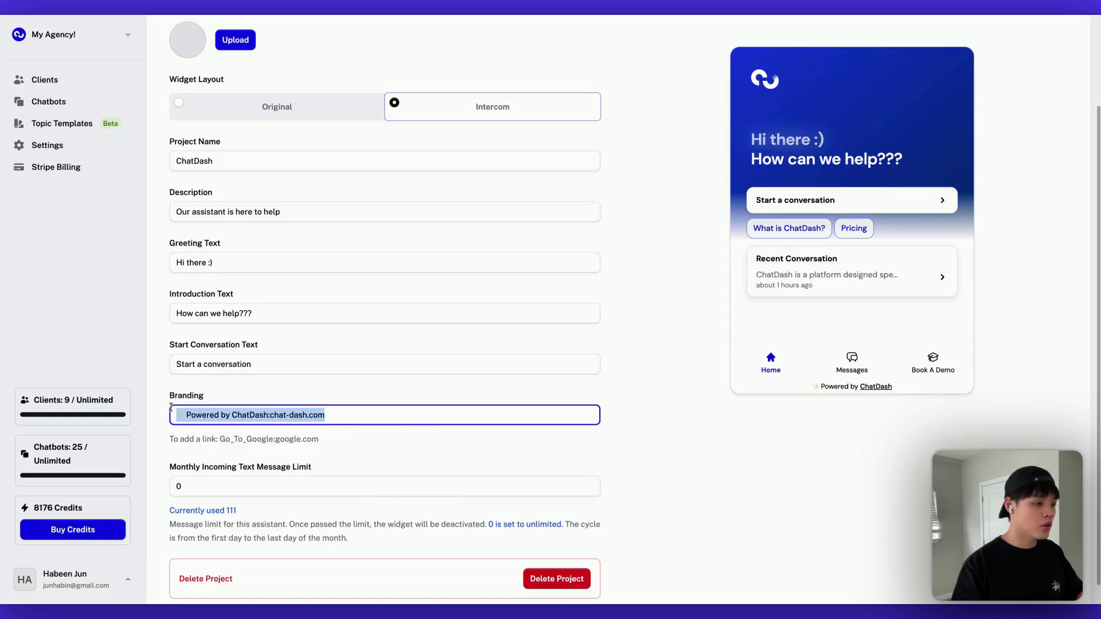
pyautogui.moveTo(388, 417); pyautogui.dragTo(176, 414)
pyautogui.click(383, 452)
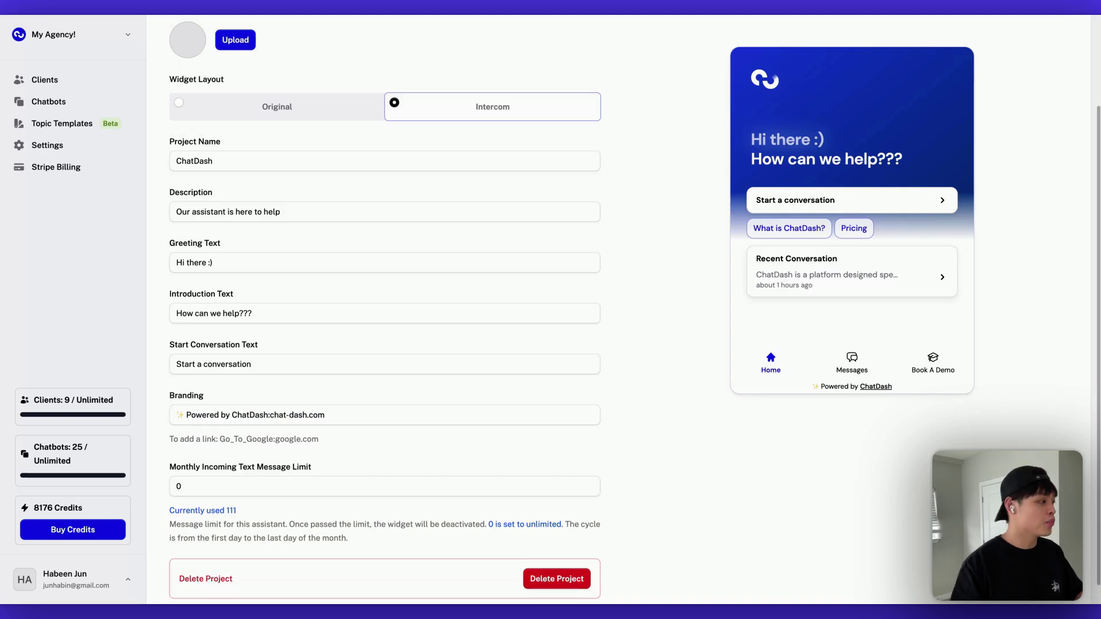
pyautogui.scroll(3, 371, 403)
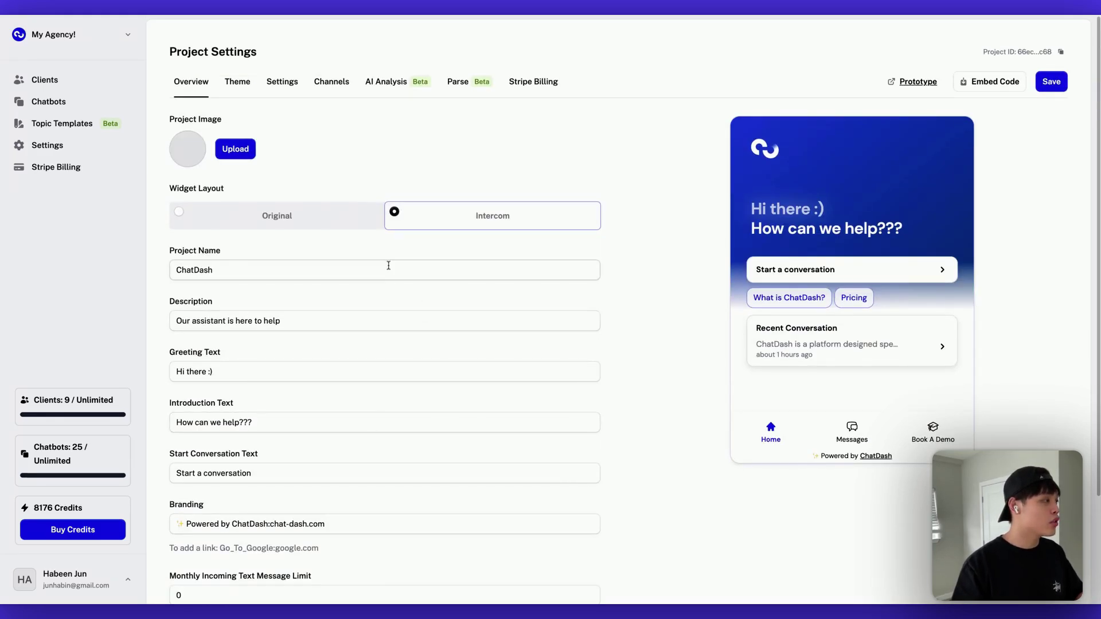
# - Open the Theme tab and check the DM Sans font and #0023e6 main color
pyautogui.click(243, 85)
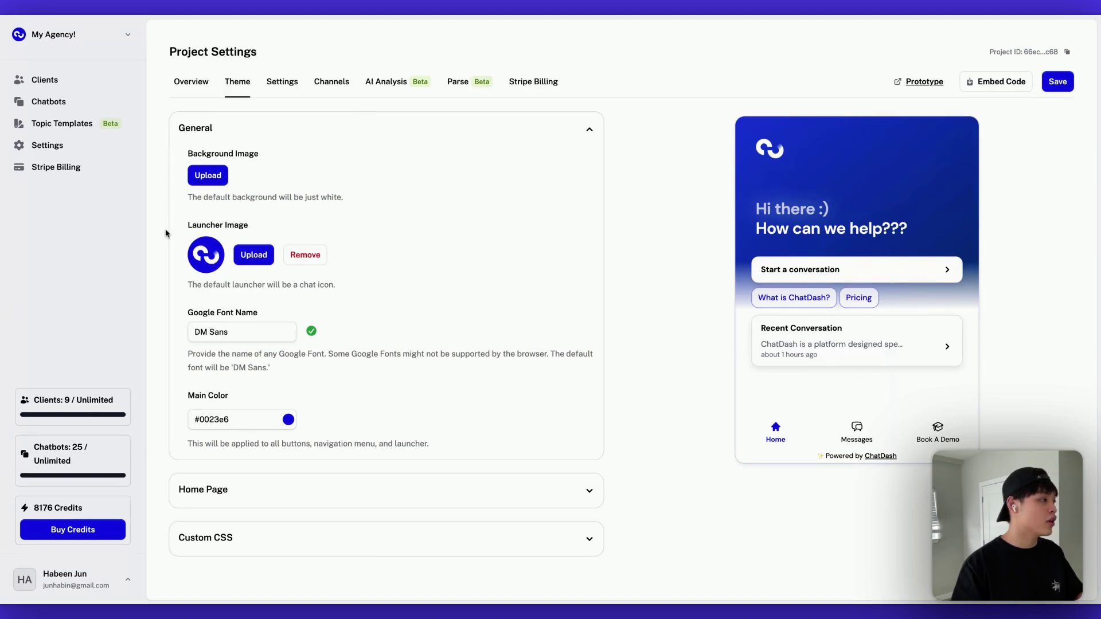
pyautogui.moveTo(190, 170); pyautogui.dragTo(241, 179)
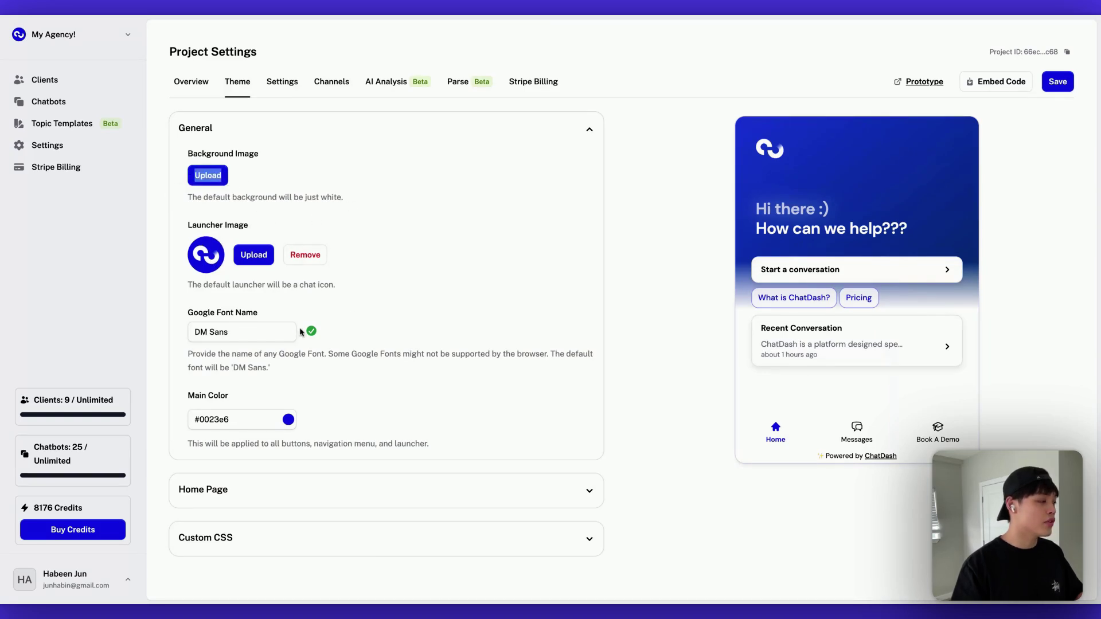
pyautogui.click(256, 331)
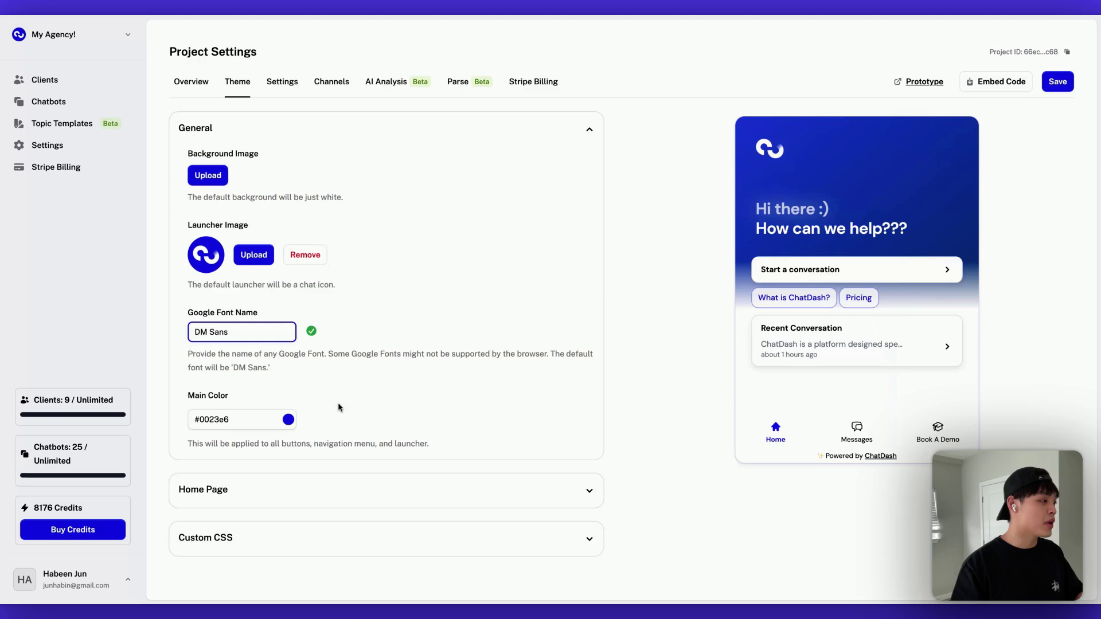
pyautogui.click(326, 422)
pyautogui.moveTo(327, 429); pyautogui.dragTo(192, 396)
pyautogui.click(568, 250)
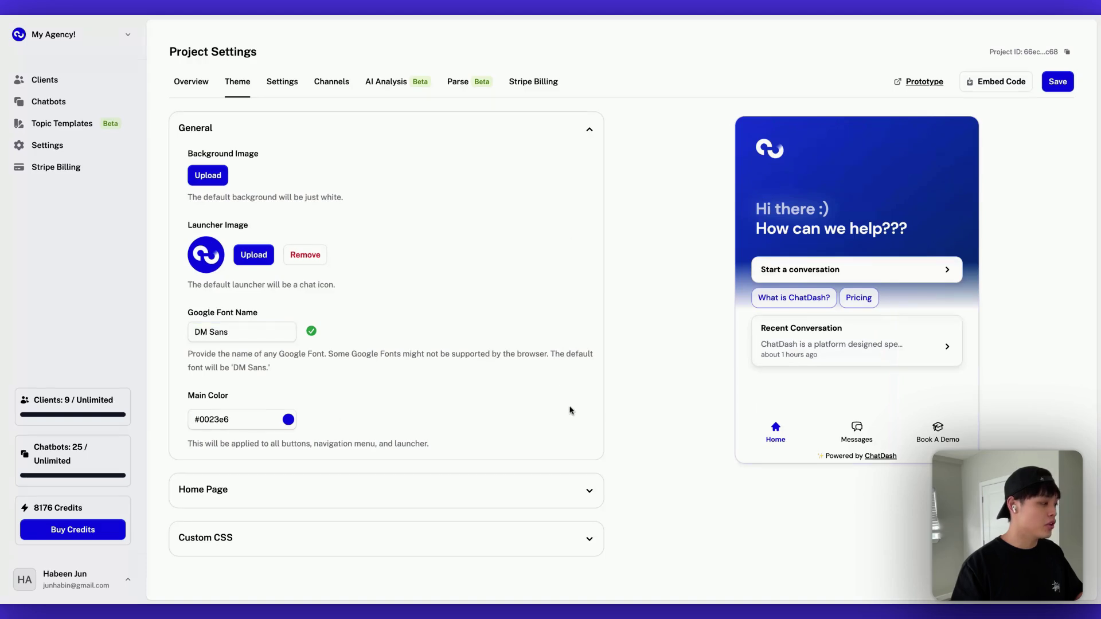
# - Expand the Home Page settings and keep the text color Light after trying Dark
pyautogui.click(591, 488)
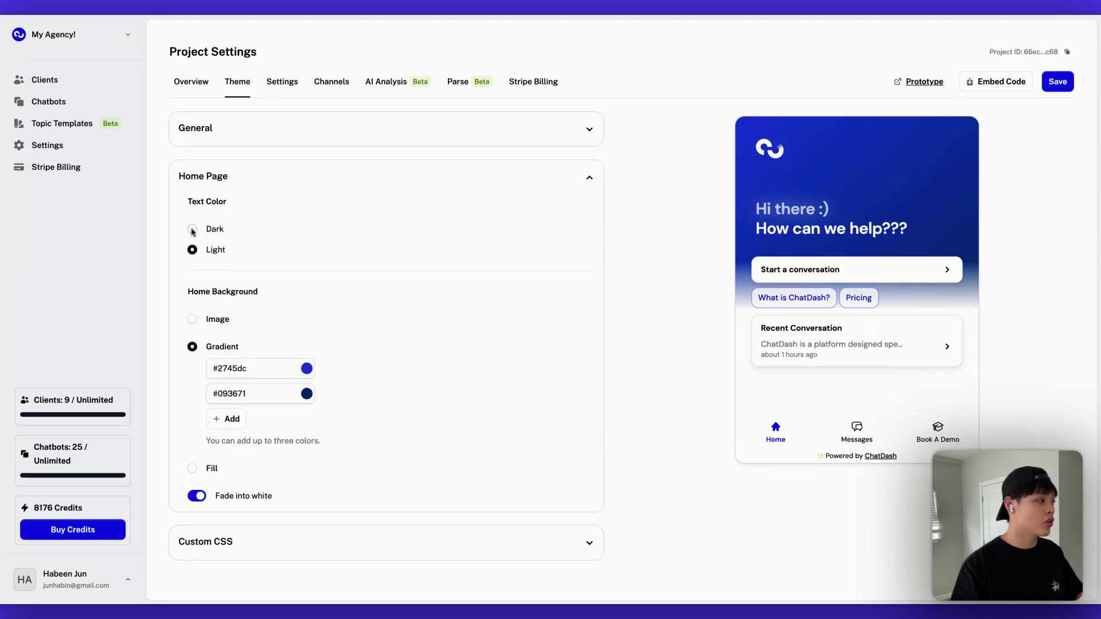
pyautogui.click(192, 229)
pyautogui.click(193, 250)
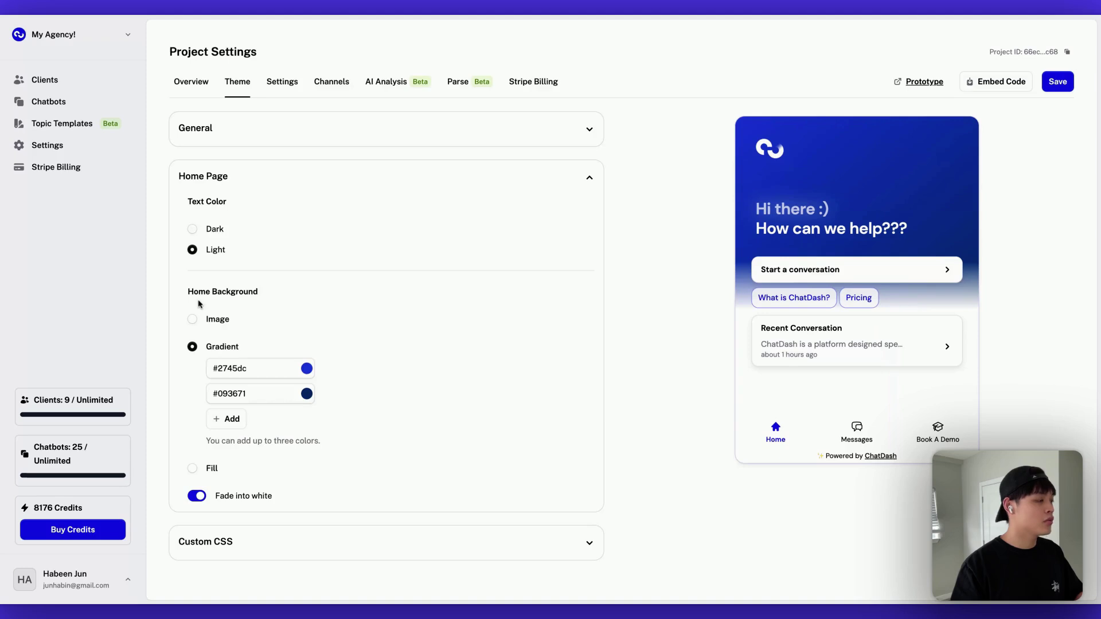
# - Inspect the home background's gradient color values
pyautogui.moveTo(879, 143); pyautogui.dragTo(1042, 417)
pyautogui.click(406, 373)
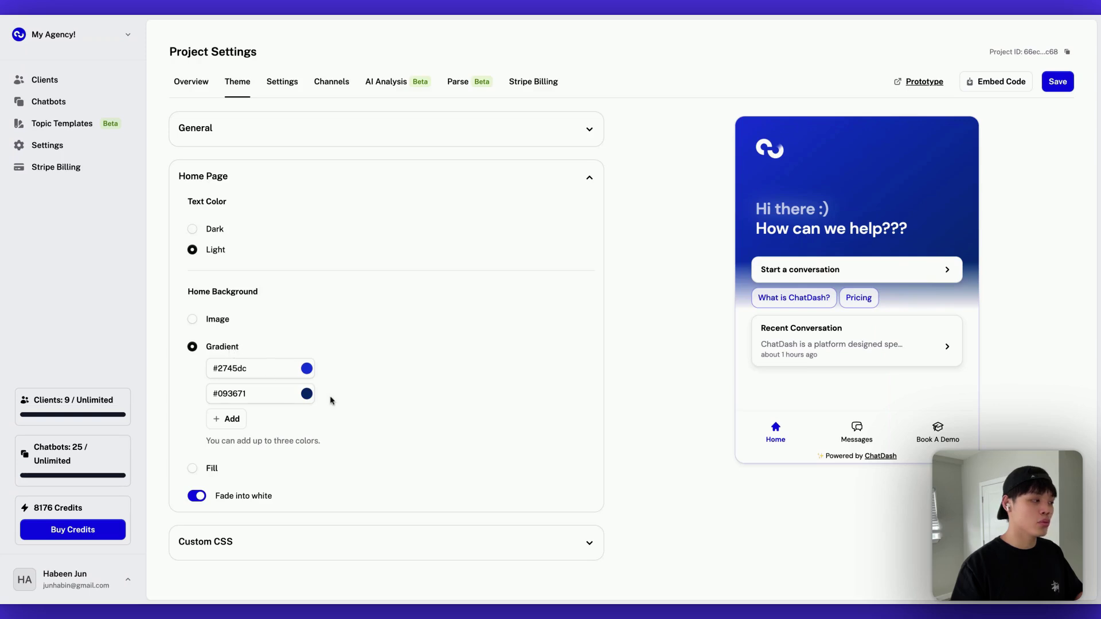
pyautogui.moveTo(313, 392); pyautogui.dragTo(315, 362)
pyautogui.click(400, 400)
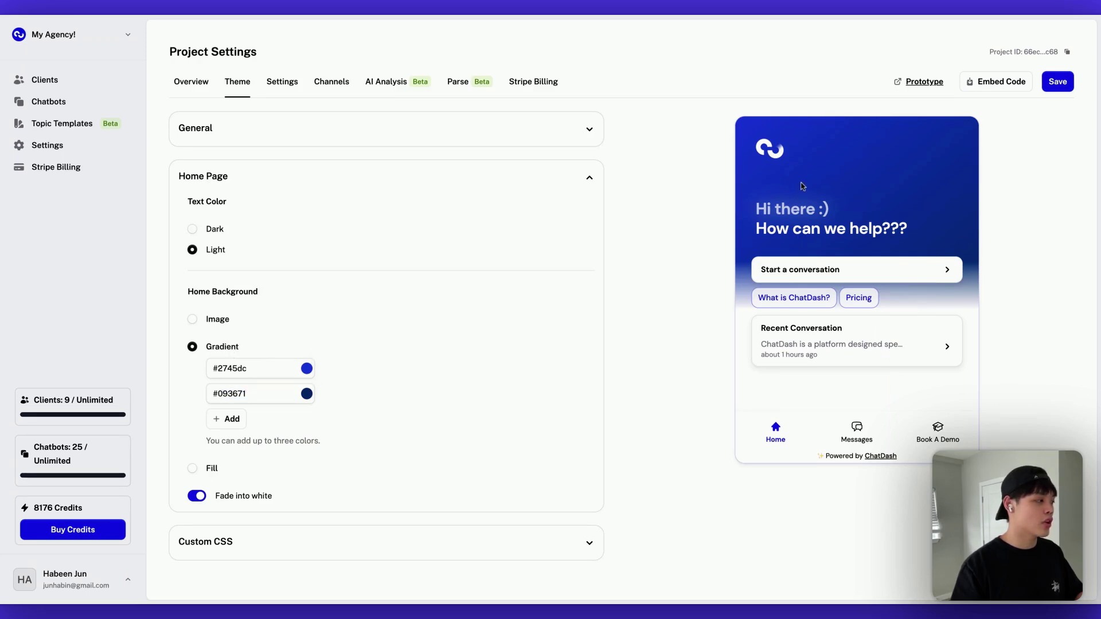
pyautogui.moveTo(312, 393); pyautogui.dragTo(325, 365)
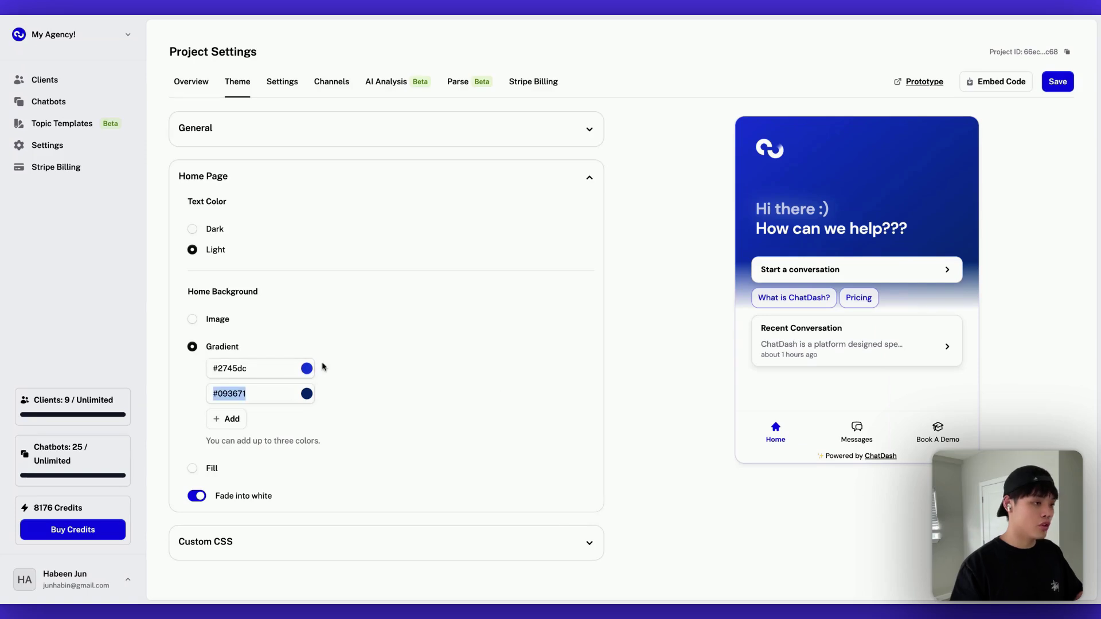
pyautogui.click(368, 411)
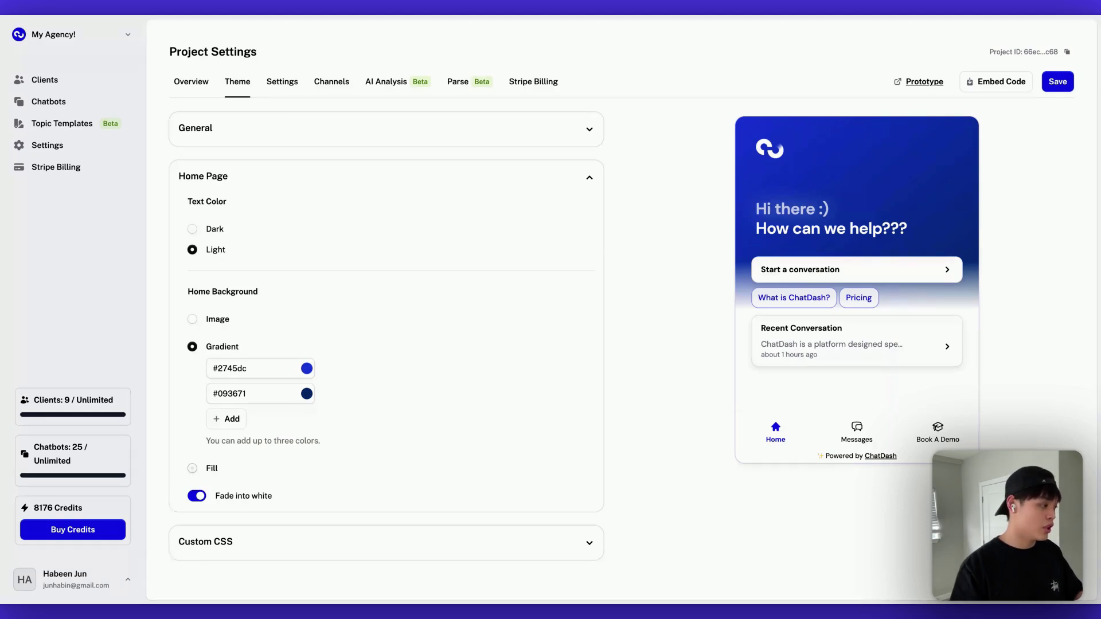
# - Switch the home background to a solid Fill and leave 'Fade into white' turned on
pyautogui.click(192, 468)
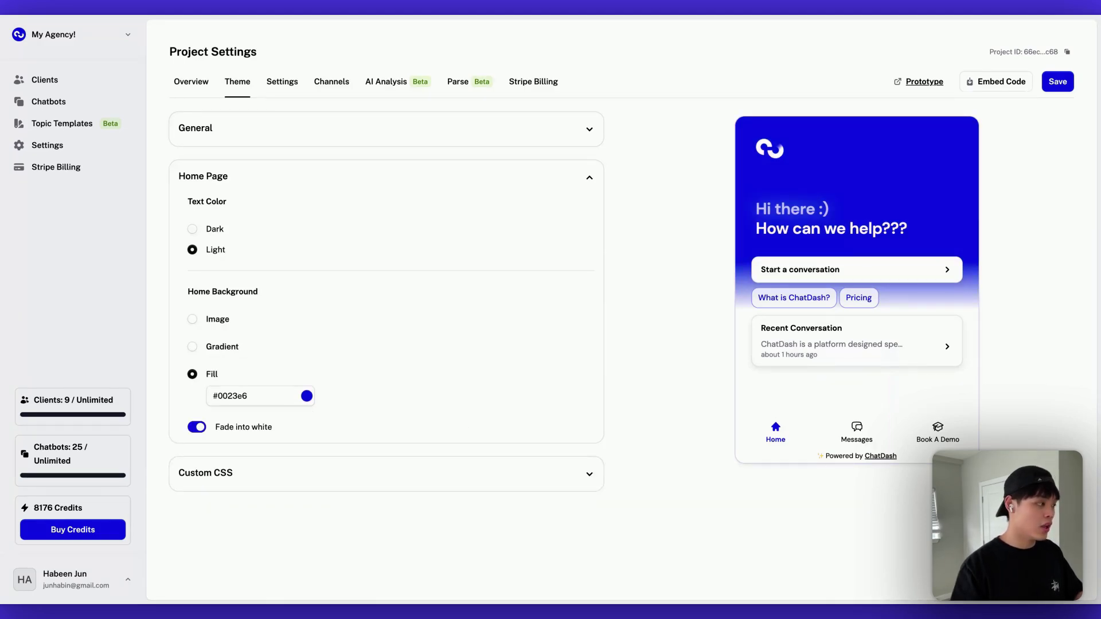
pyautogui.click(198, 427)
pyautogui.click(196, 428)
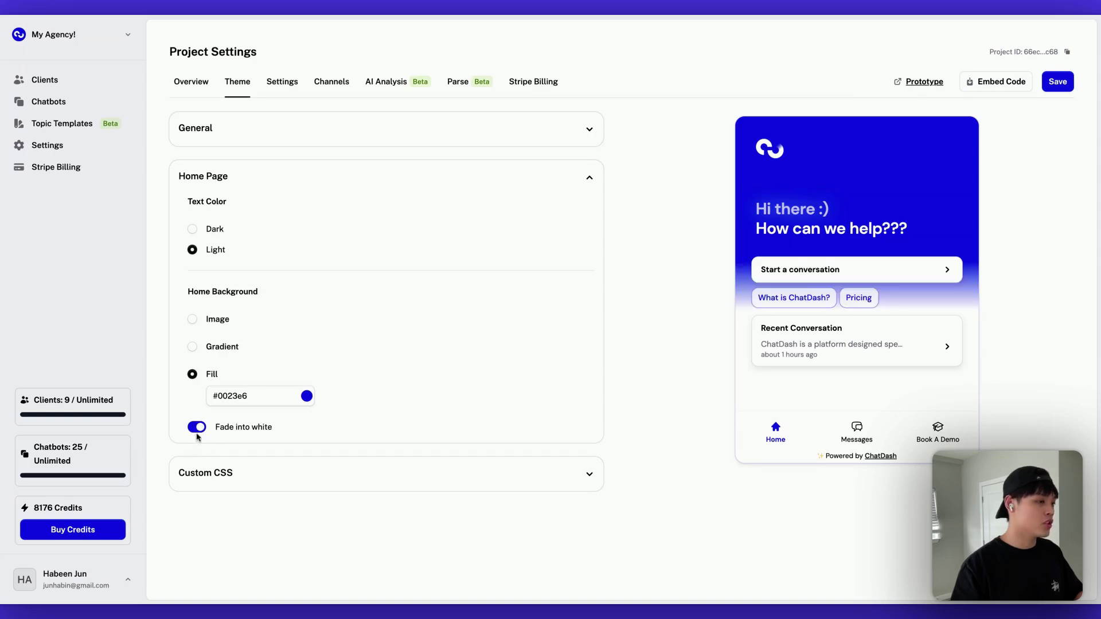
pyautogui.click(197, 427)
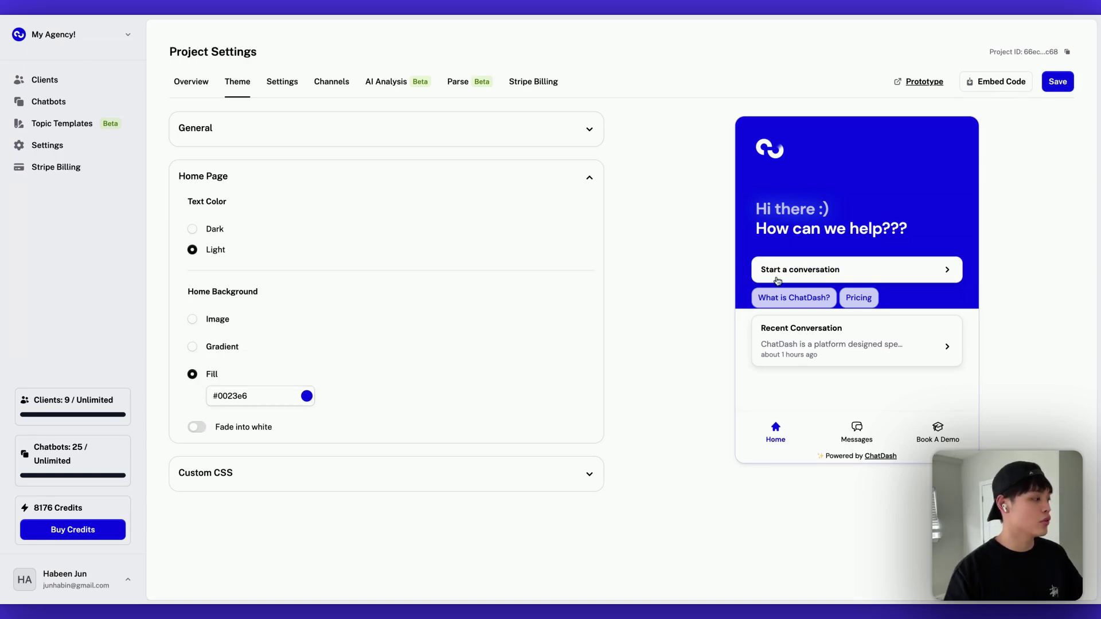
pyautogui.click(198, 427)
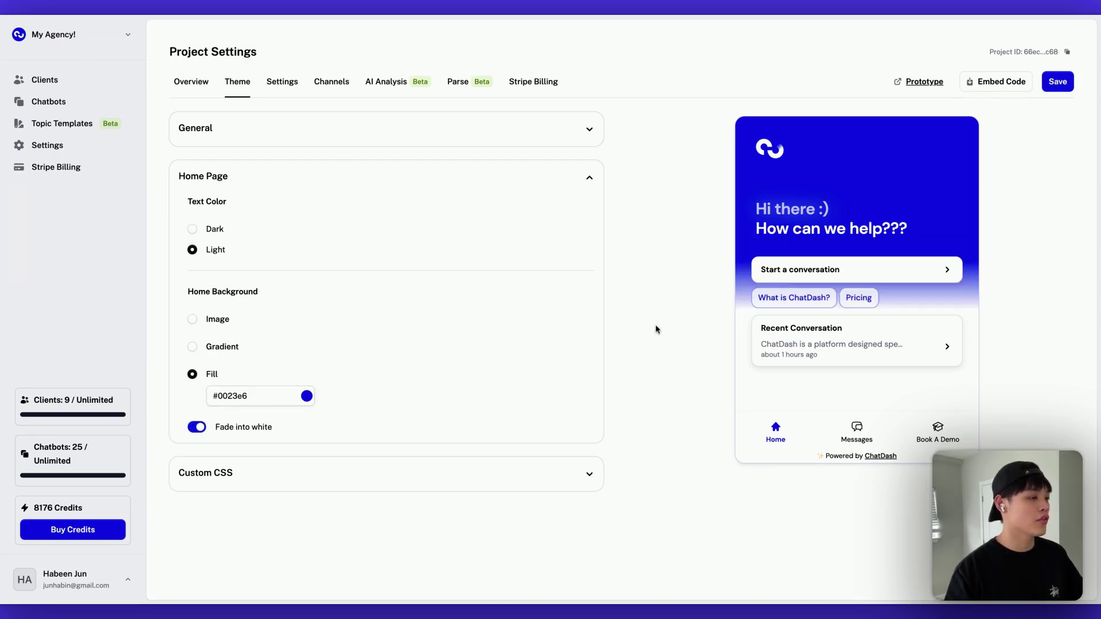
pyautogui.moveTo(730, 315); pyautogui.dragTo(723, 288)
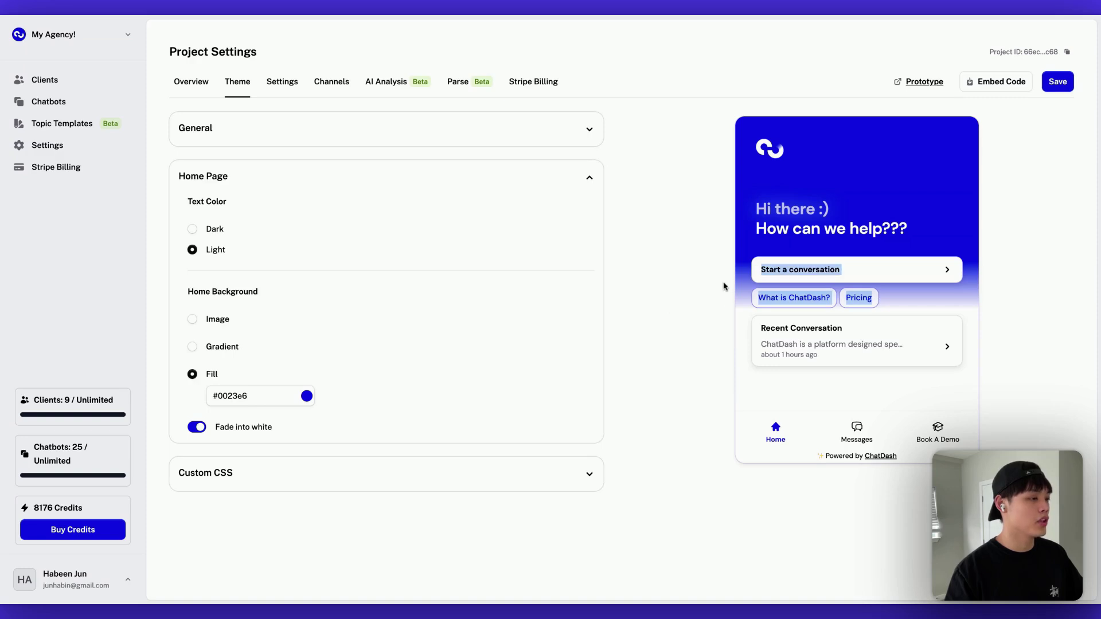
pyautogui.click(373, 370)
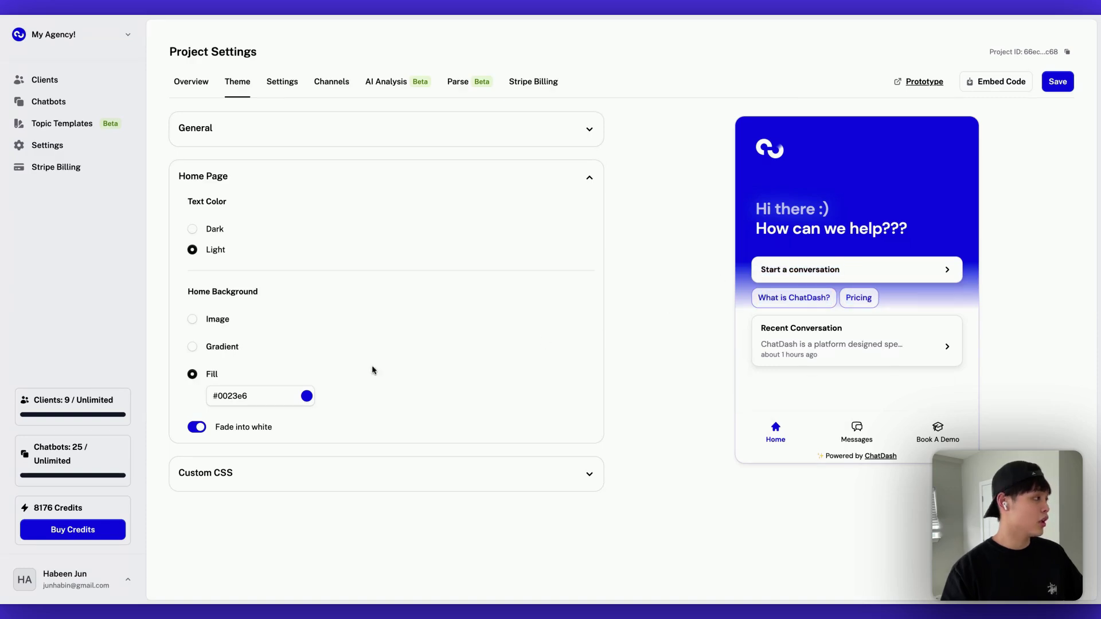
# - Add a blank line in the Custom CSS editor, then go to the Settings tab
pyautogui.click(562, 480)
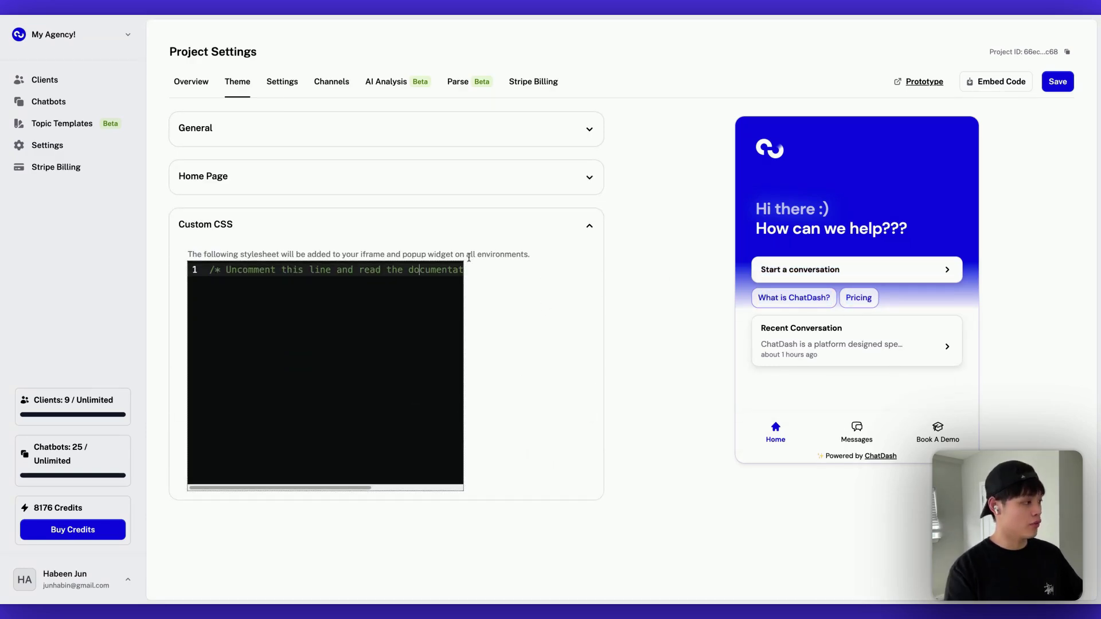
pyautogui.click(419, 353)
pyautogui.press('Return')
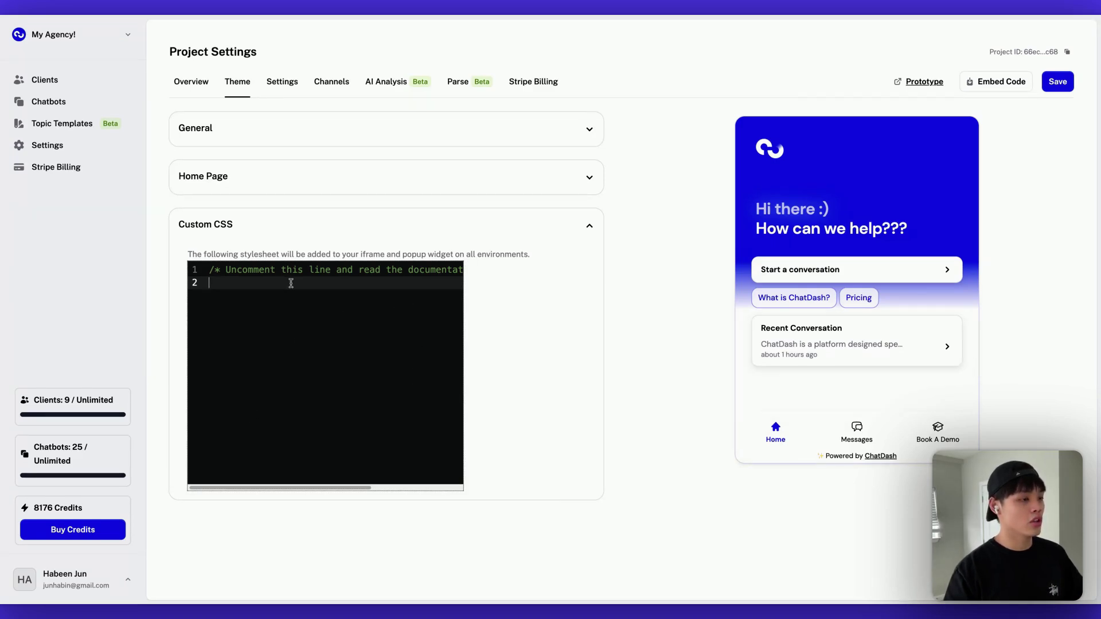
pyautogui.moveTo(930, 529); pyautogui.dragTo(801, 174)
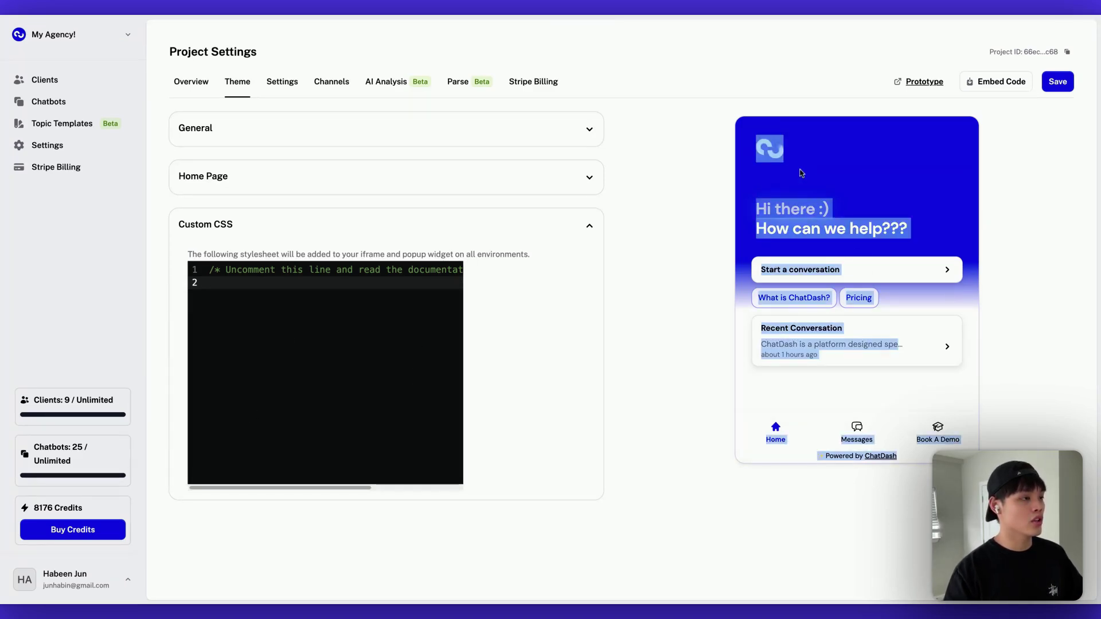
pyautogui.click(698, 121)
pyautogui.moveTo(698, 118); pyautogui.dragTo(952, 470)
pyautogui.click(283, 299)
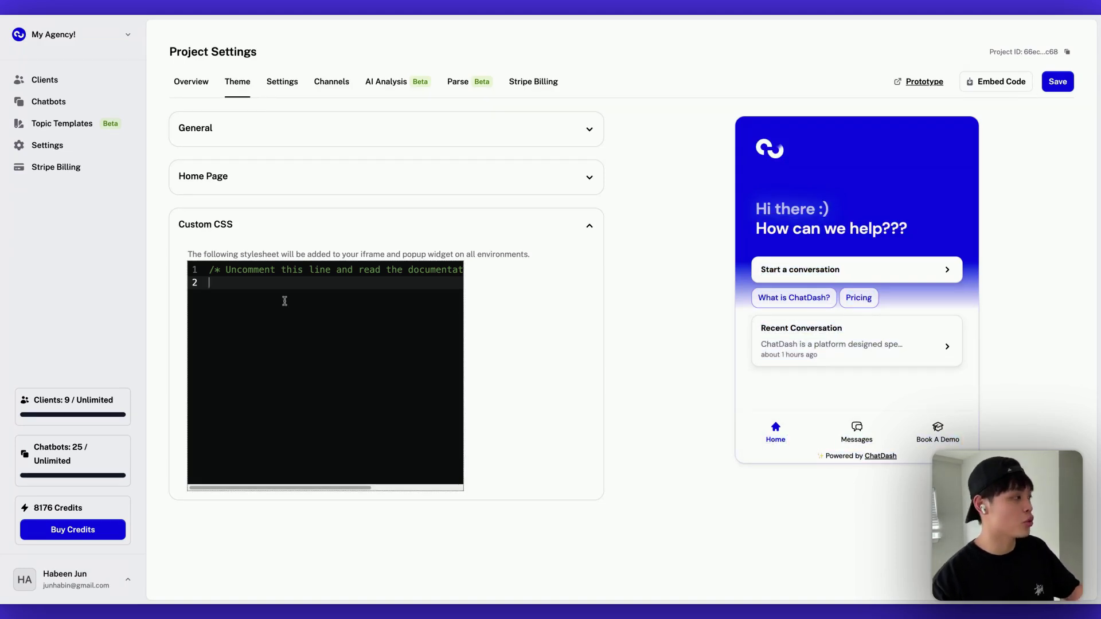
pyautogui.click(282, 82)
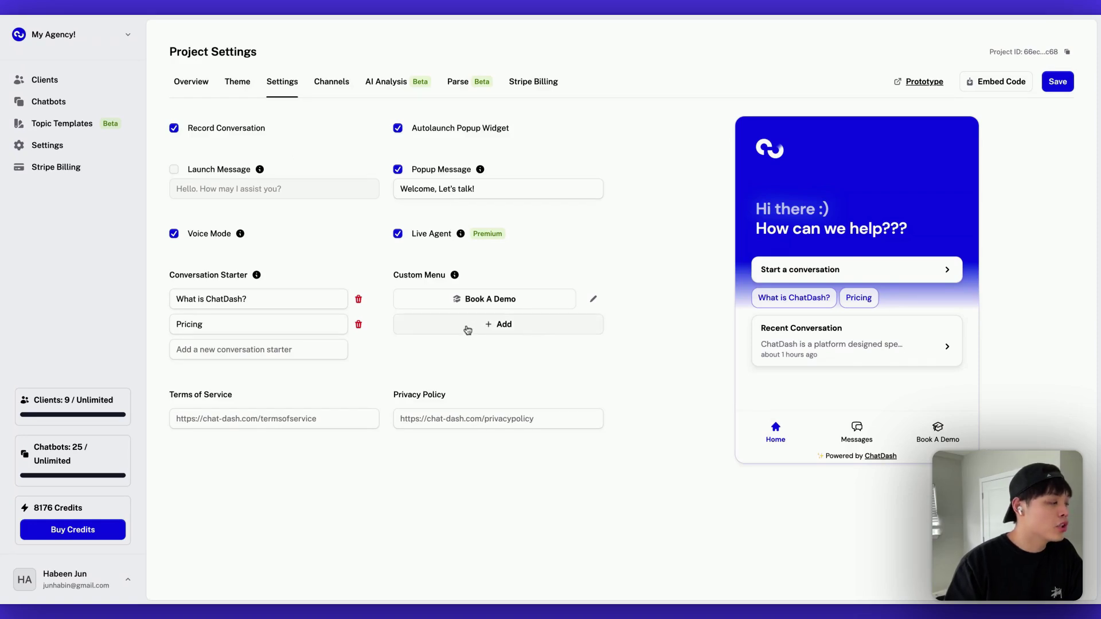
# - Edit the Book A Demo custom menu item and review its iframe embed code and starters
pyautogui.moveTo(465, 299); pyautogui.dragTo(518, 298)
pyautogui.hotkey('ctrl', 'c')
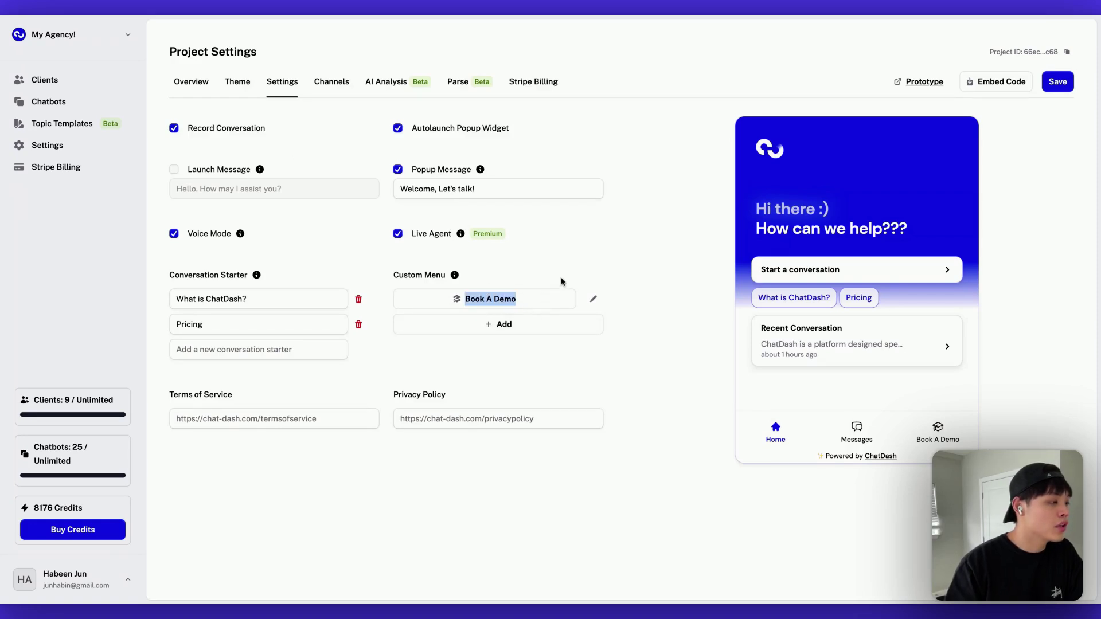
pyautogui.click(594, 298)
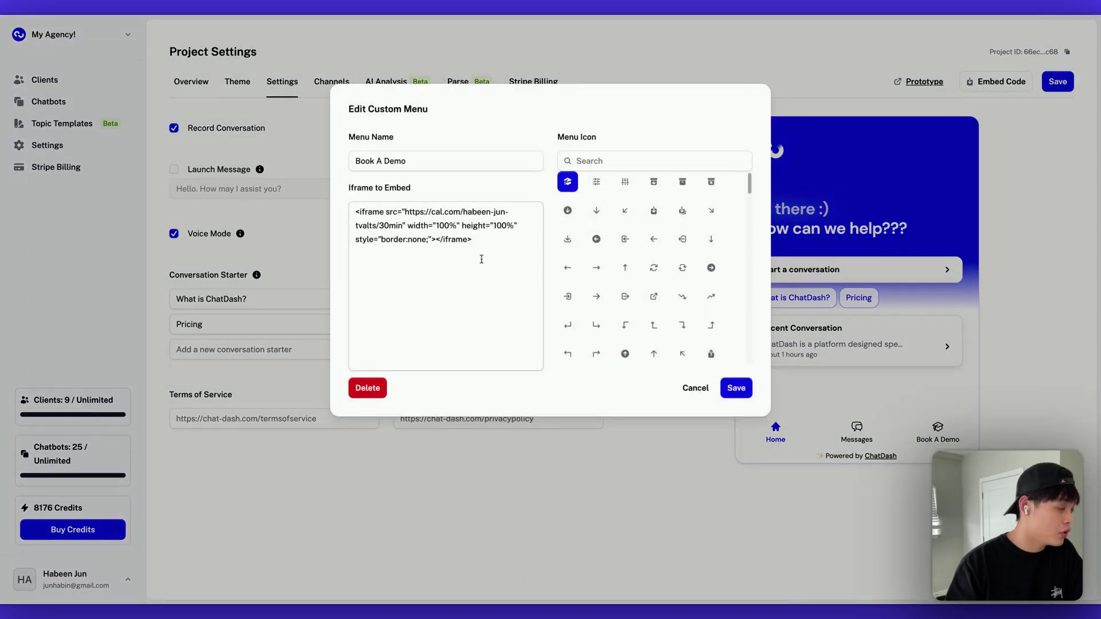
pyautogui.moveTo(487, 245); pyautogui.dragTo(327, 205)
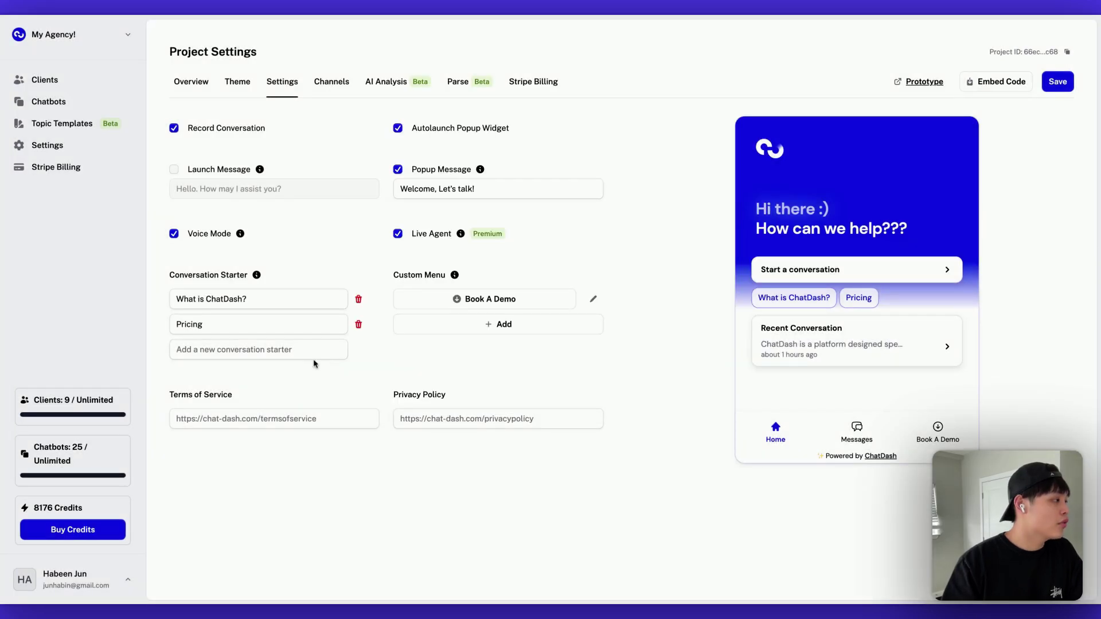
pyautogui.moveTo(305, 371); pyautogui.dragTo(174, 290)
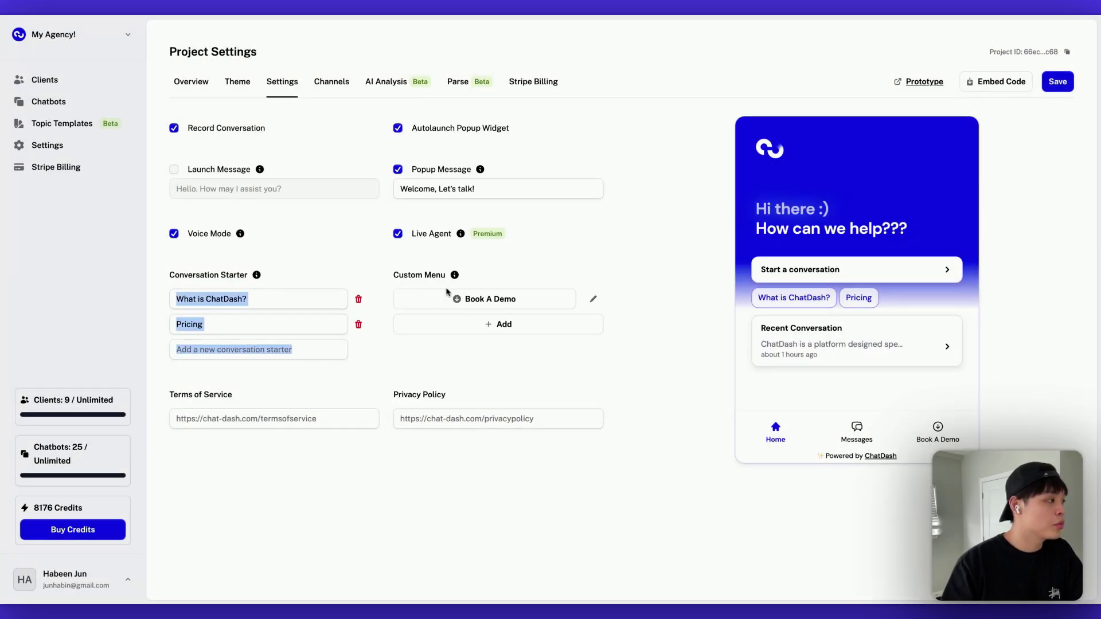
pyautogui.moveTo(918, 310); pyautogui.dragTo(745, 299)
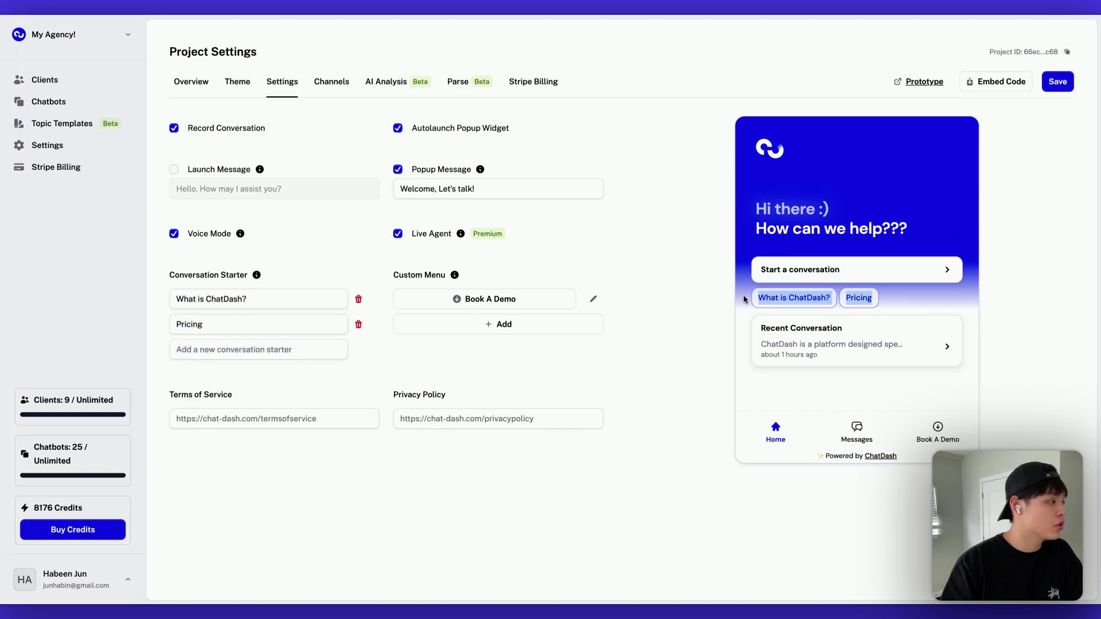
# - Add 'Book A Demo' as a new conversation starter and check its chip in the preview
pyautogui.click(238, 343)
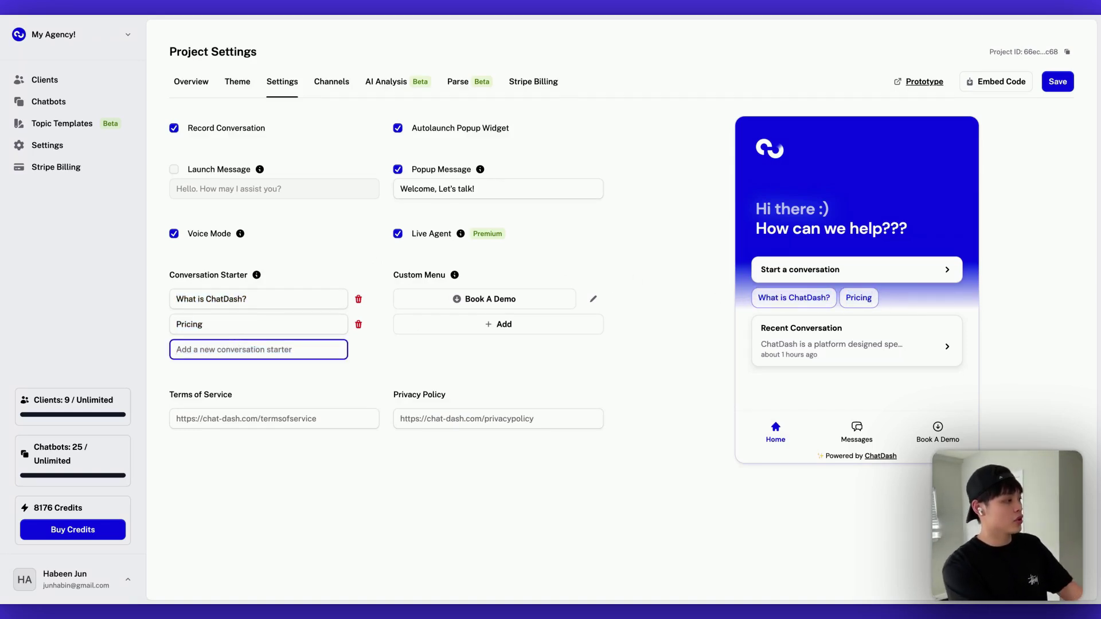
pyautogui.hotkey('ctrl', 'v')
pyautogui.press('Return')
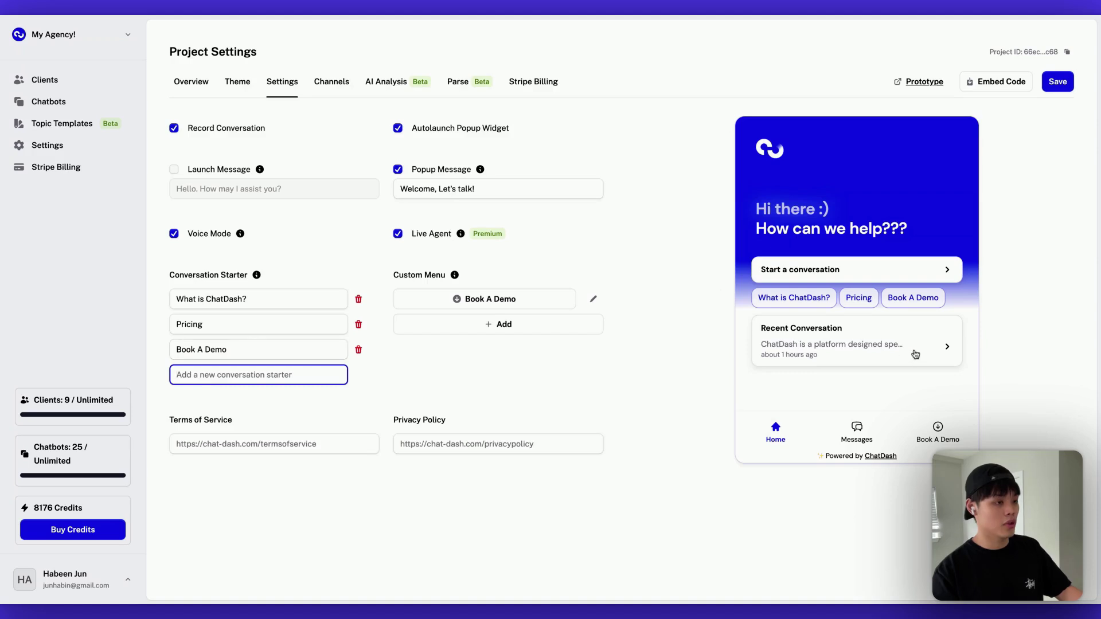
pyautogui.moveTo(941, 298); pyautogui.dragTo(885, 297)
pyautogui.click(886, 297)
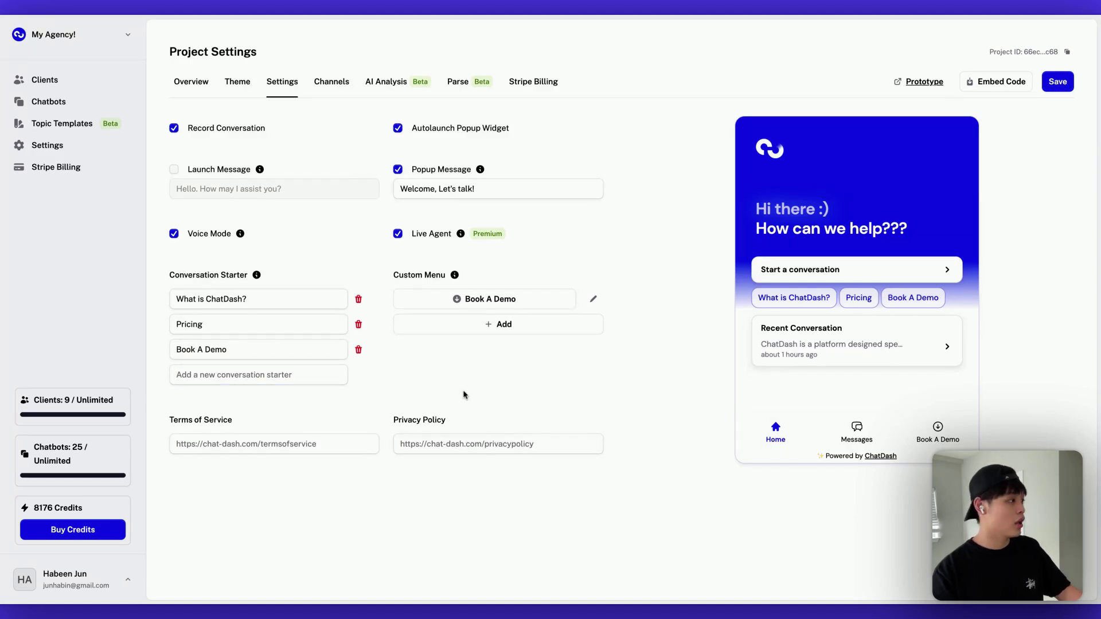
# - Set both the Terms of Service and Privacy Policy links to 'test'
pyautogui.click(250, 445)
pyautogui.write('test')
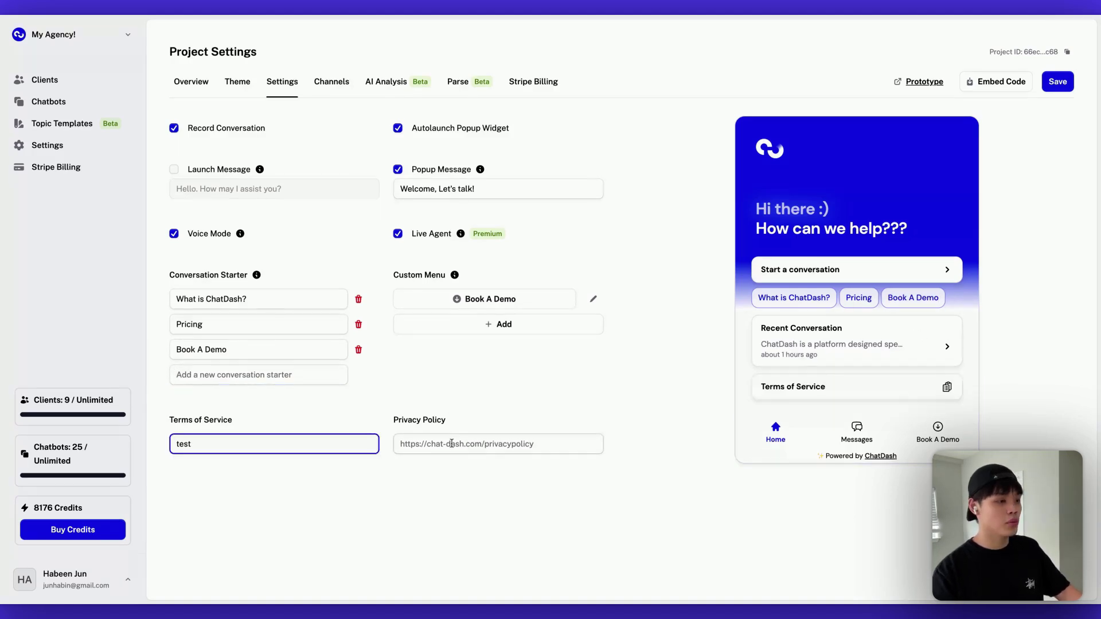
pyautogui.click(457, 444)
pyautogui.write('test')
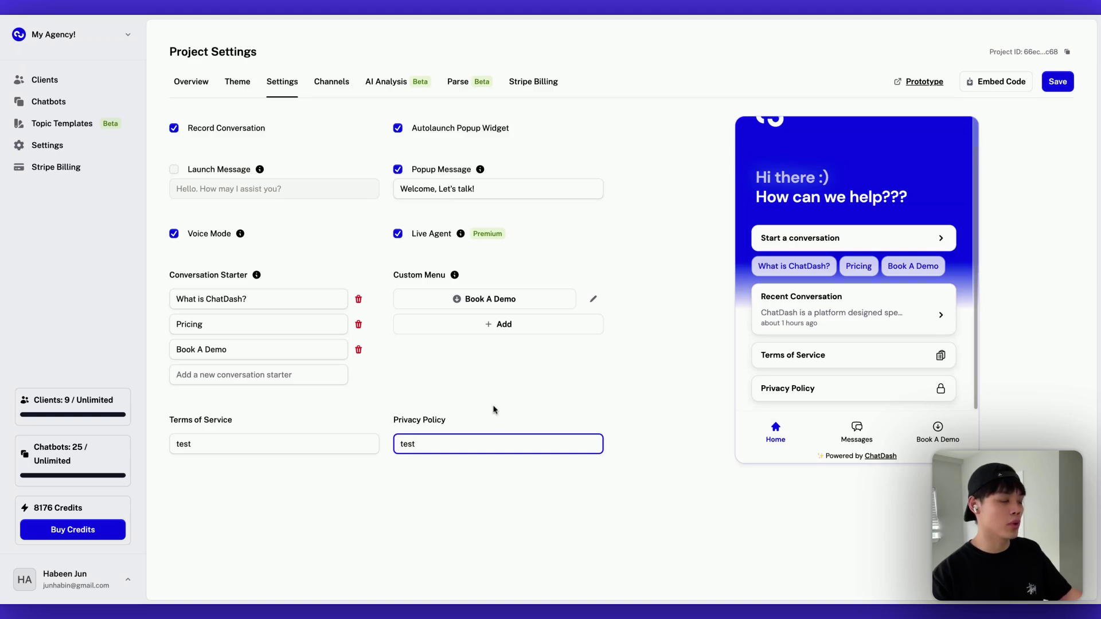
# - Open Book A Demo in the preview and scroll through the 30 Min Meeting booking calendar
pyautogui.click(967, 413)
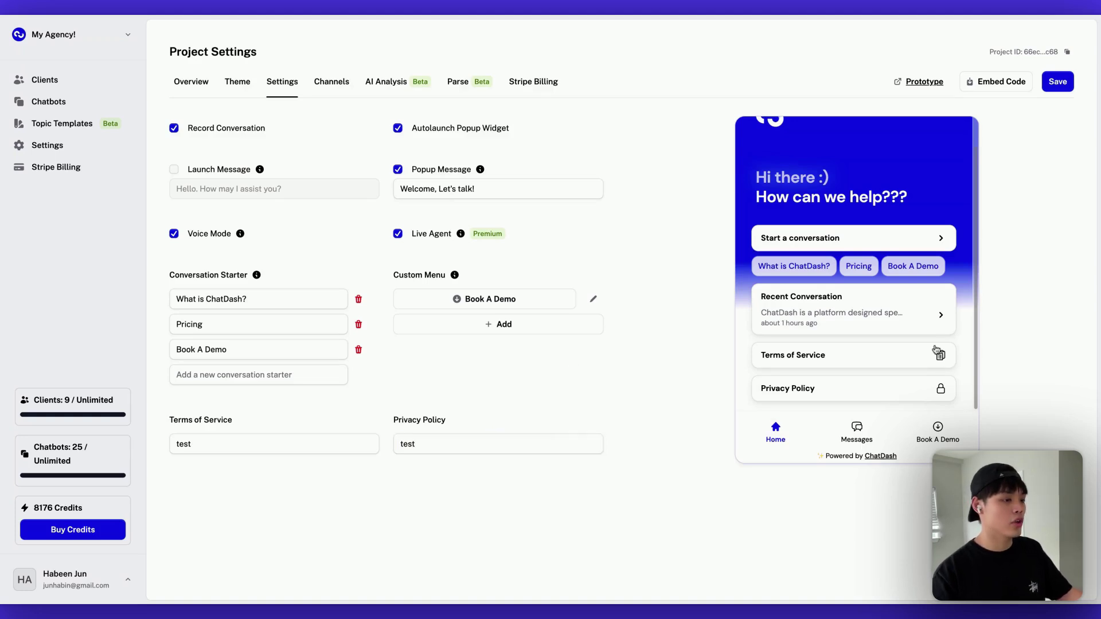
pyautogui.click(950, 434)
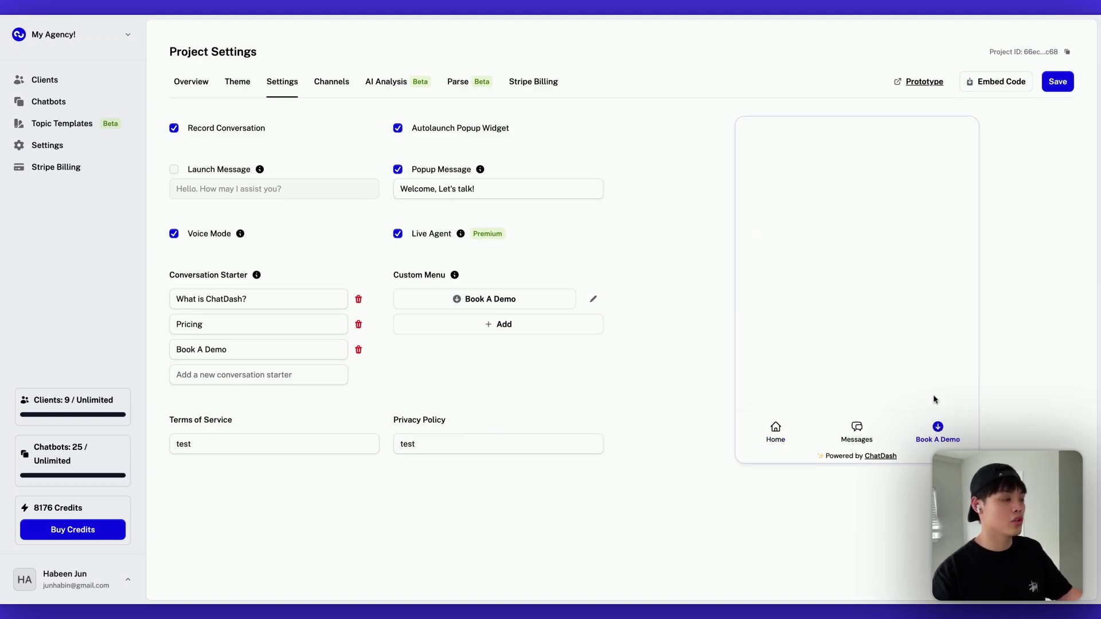
pyautogui.scroll(-10, 882, 230)
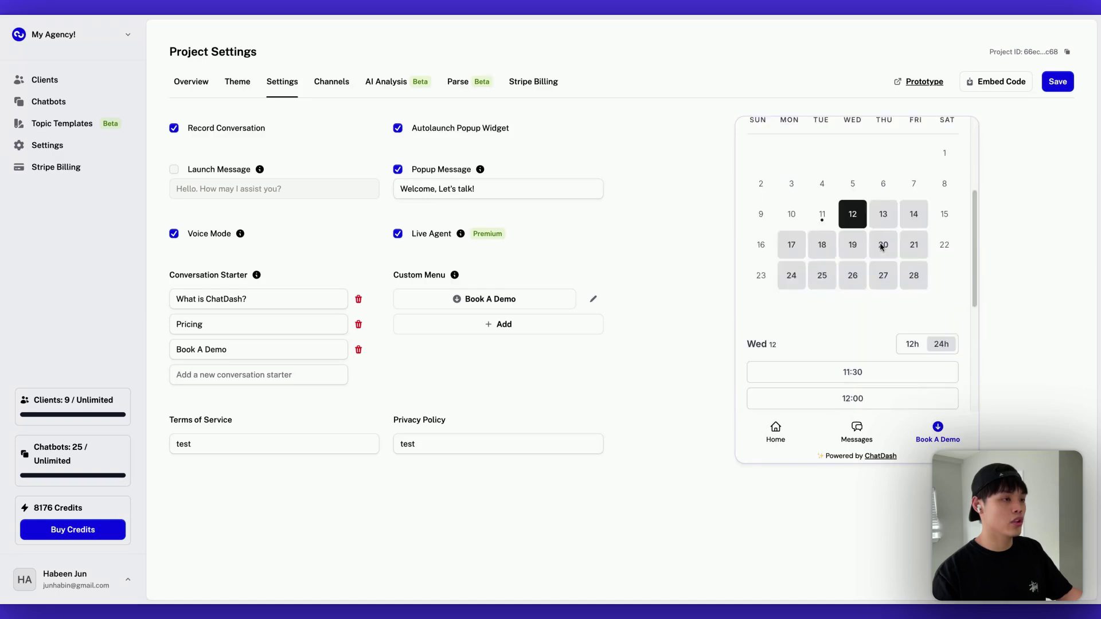
pyautogui.scroll(10, 878, 238)
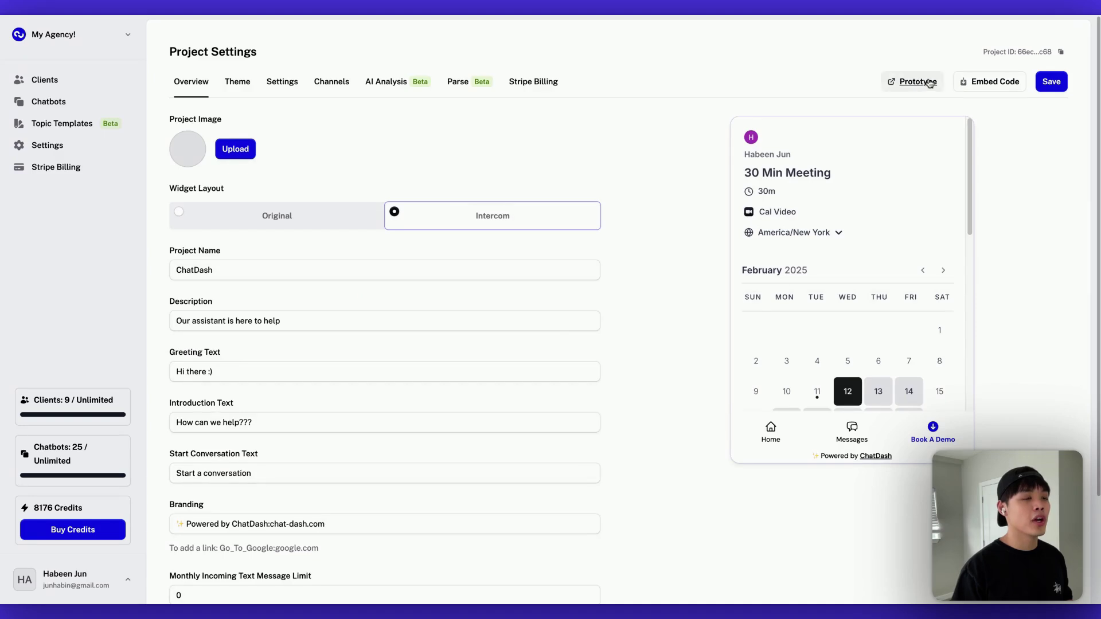
# - Show the widget's embed code, then select the prototype share link and the popup script
pyautogui.click(975, 82)
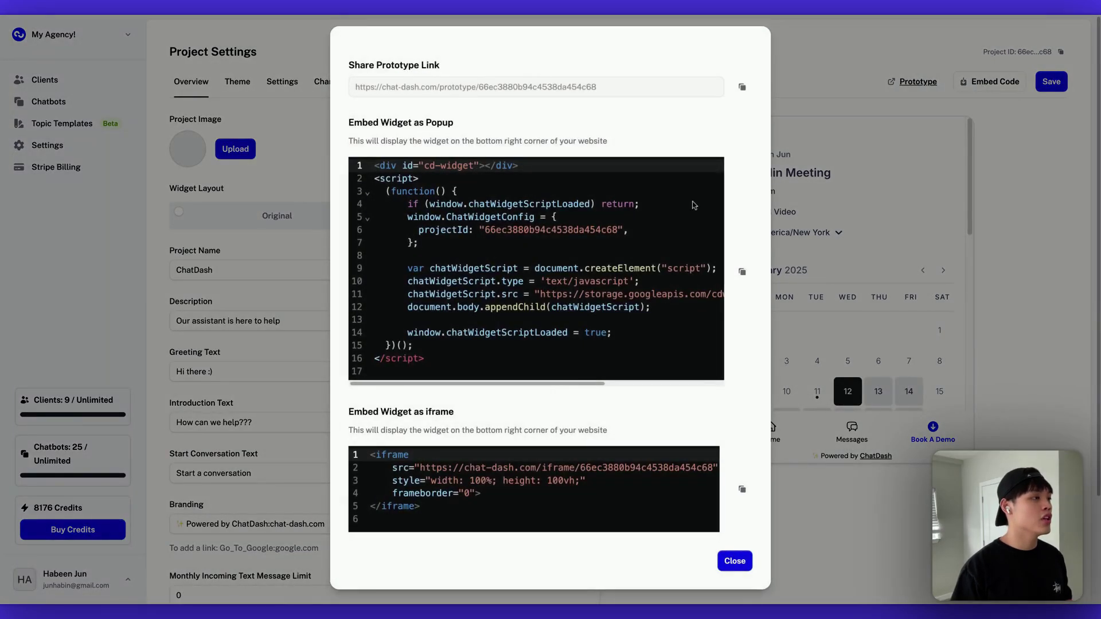
pyautogui.moveTo(612, 87); pyautogui.dragTo(317, 83)
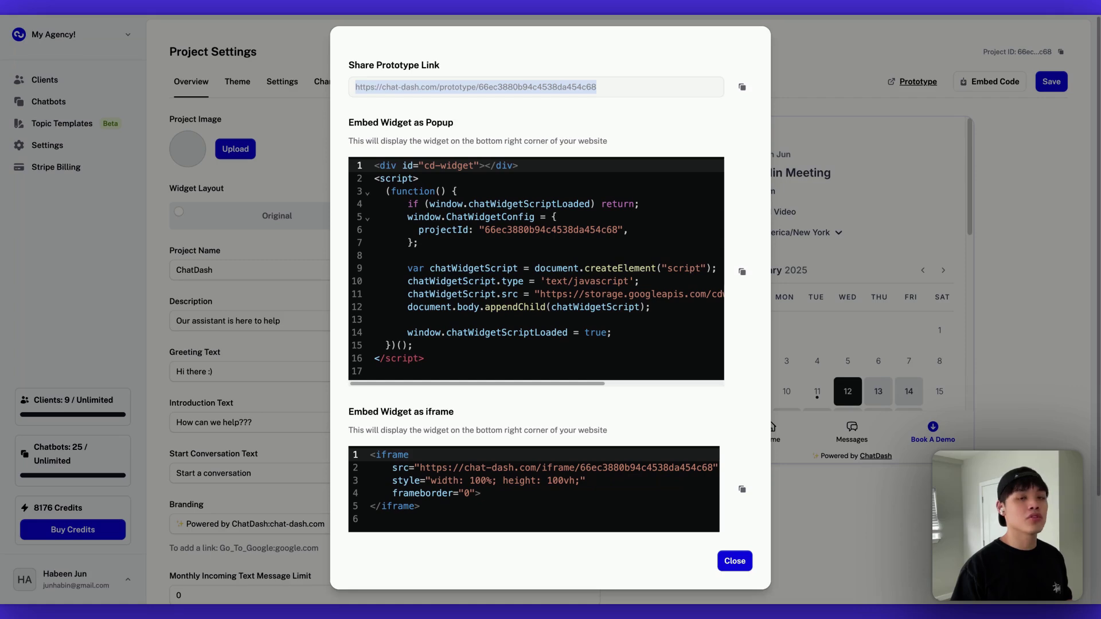
pyautogui.click(572, 125)
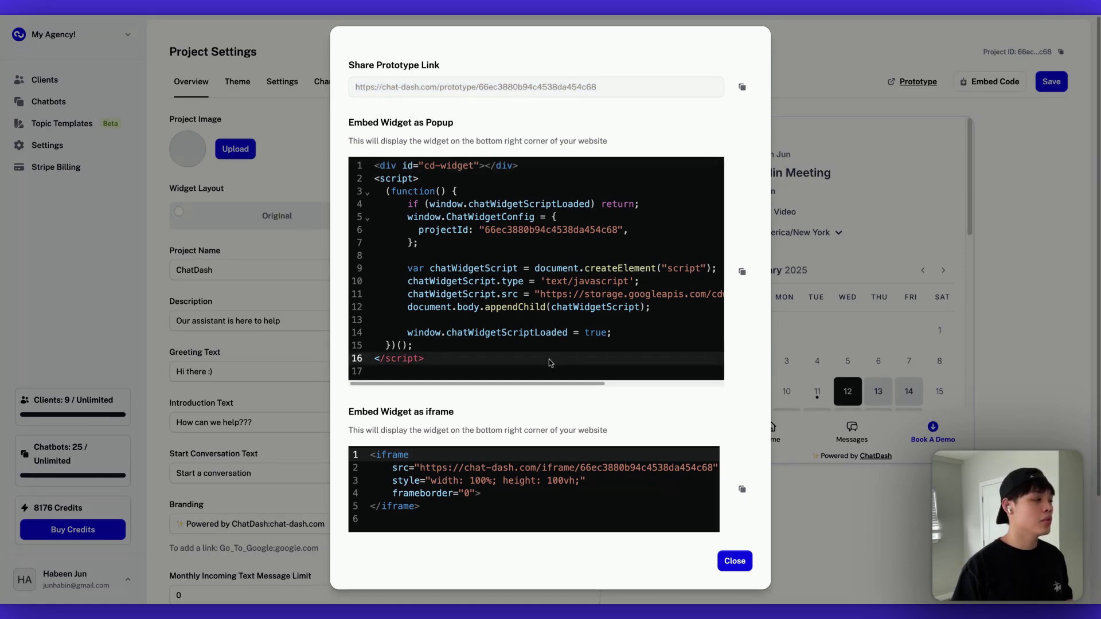
pyautogui.moveTo(548, 360); pyautogui.dragTo(374, 166)
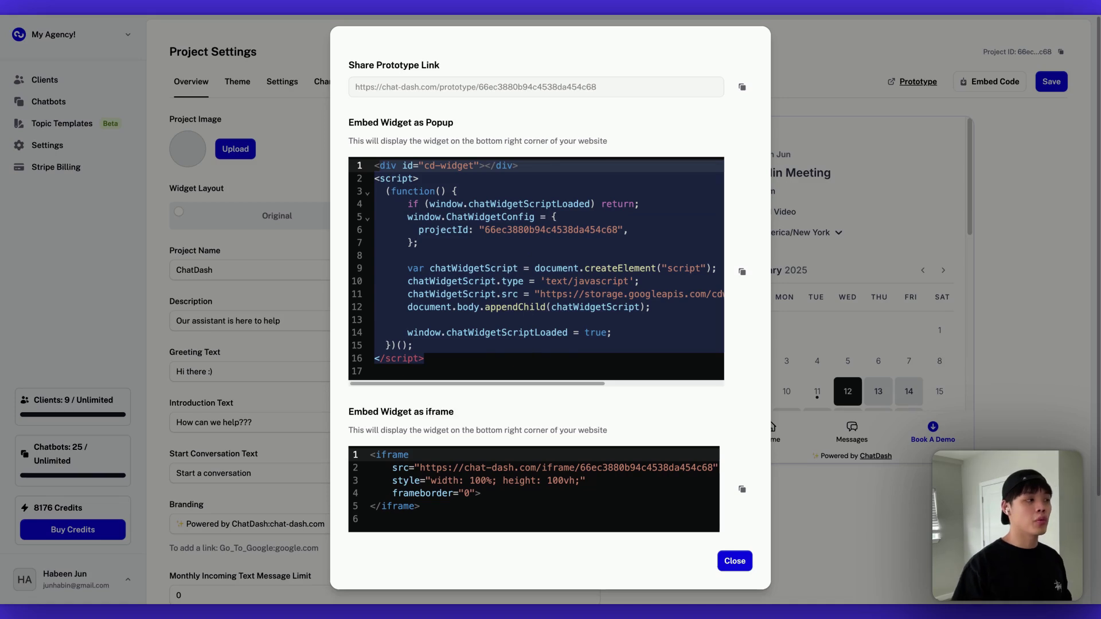